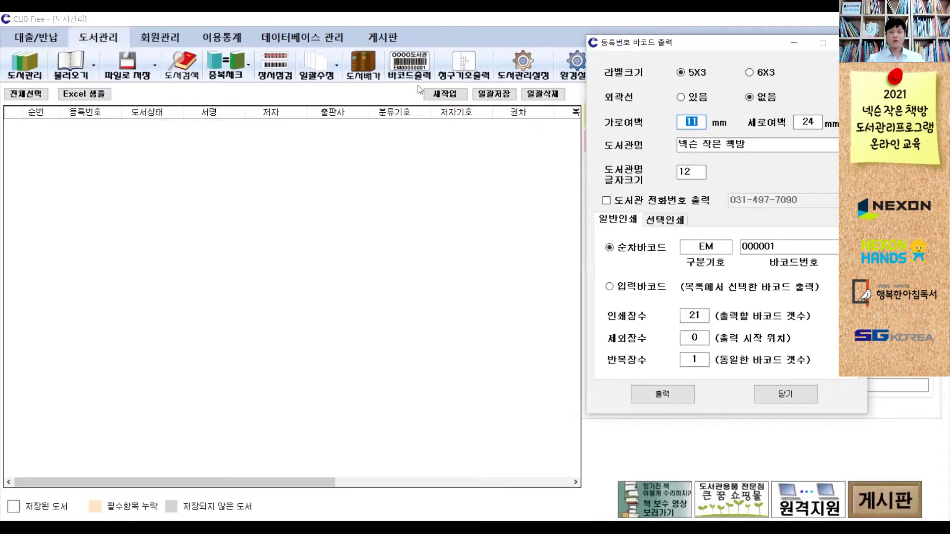
{"action": "left_click_drag", "start_coordinate": [643, 45], "coordinate": [314, 84]}
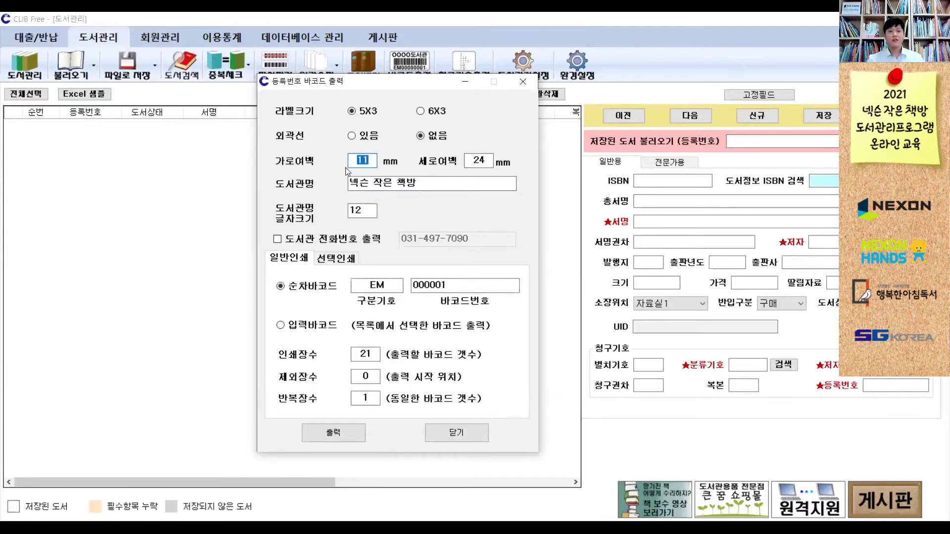
{"action": "left_click", "coordinate": [362, 116]}
{"action": "left_click", "coordinate": [439, 115]}
{"action": "left_click", "coordinate": [374, 115]}
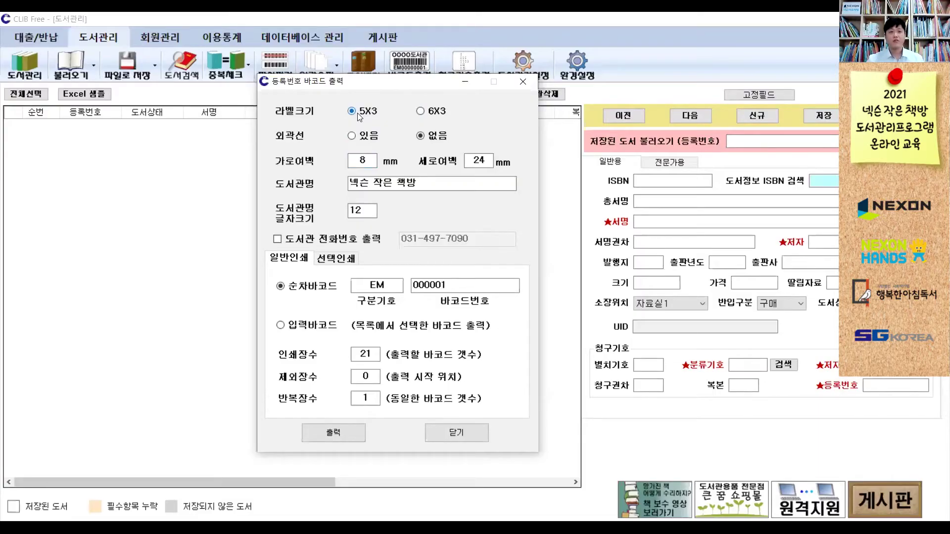
{"action": "left_click", "coordinate": [371, 136]}
{"action": "left_click", "coordinate": [423, 137]}
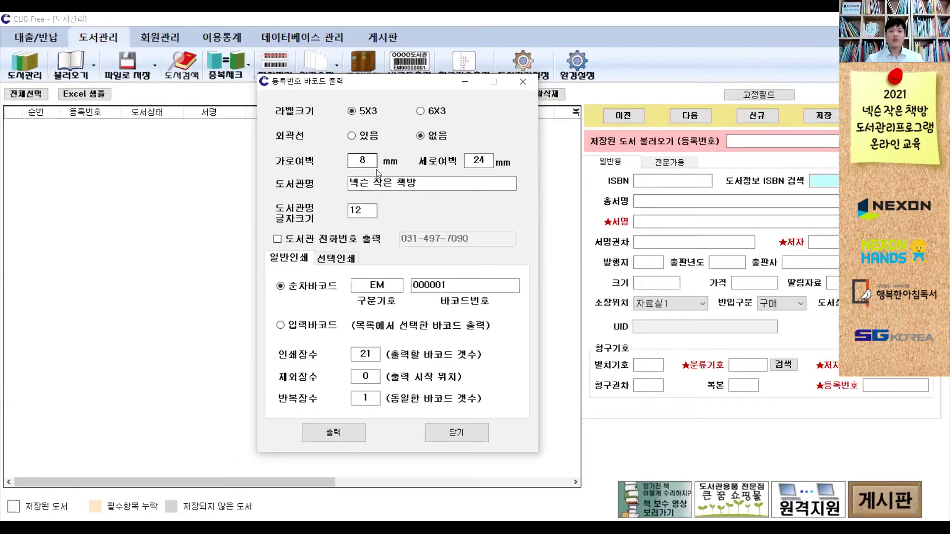
{"action": "double_click", "coordinate": [367, 163]}
{"action": "type", "text": "11"}
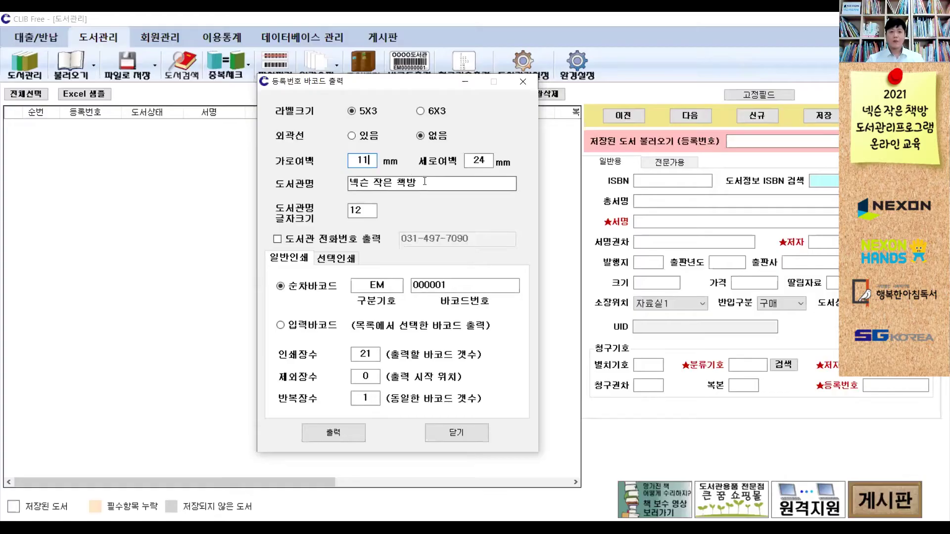
{"action": "left_click_drag", "start_coordinate": [420, 182], "coordinate": [314, 185]}
{"action": "key", "text": "BackSpace"}
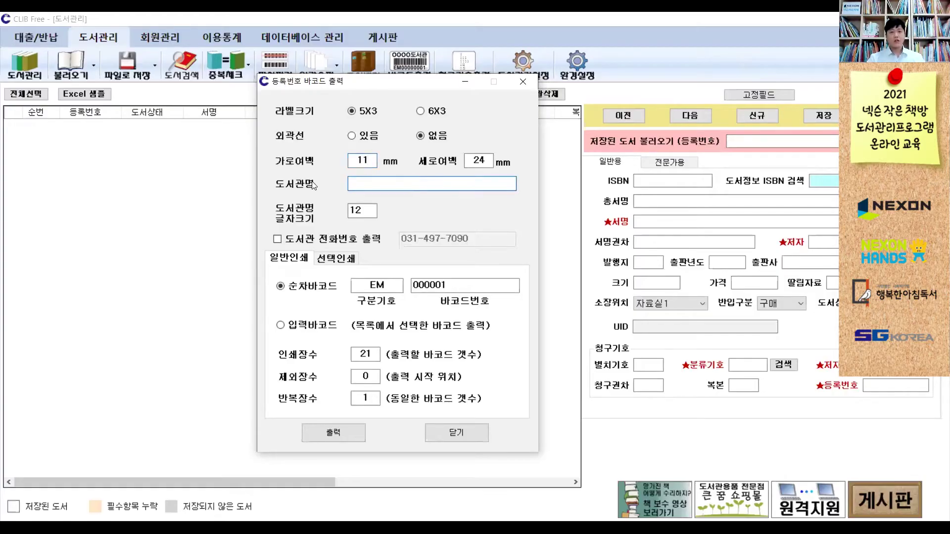
{"action": "type", "text": "ssd"}
{"action": "key", "text": "BackSpace"}
{"action": "key", "text": "BackSpace"}
{"action": "key", "text": "BackSpace"}
{"action": "type", "text": "넥슨 ㅈ"}
{"action": "type", "text": "작은 책방"}
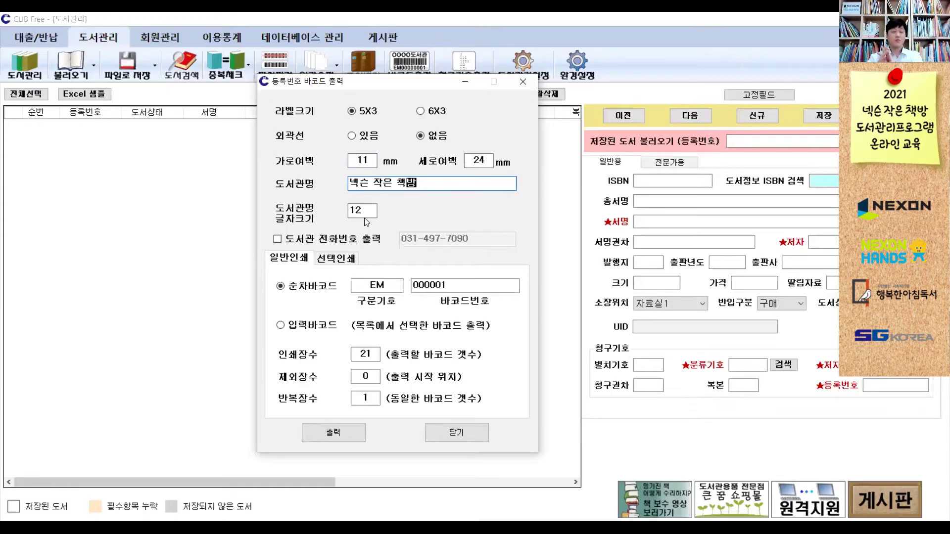
{"action": "left_click", "coordinate": [307, 242]}
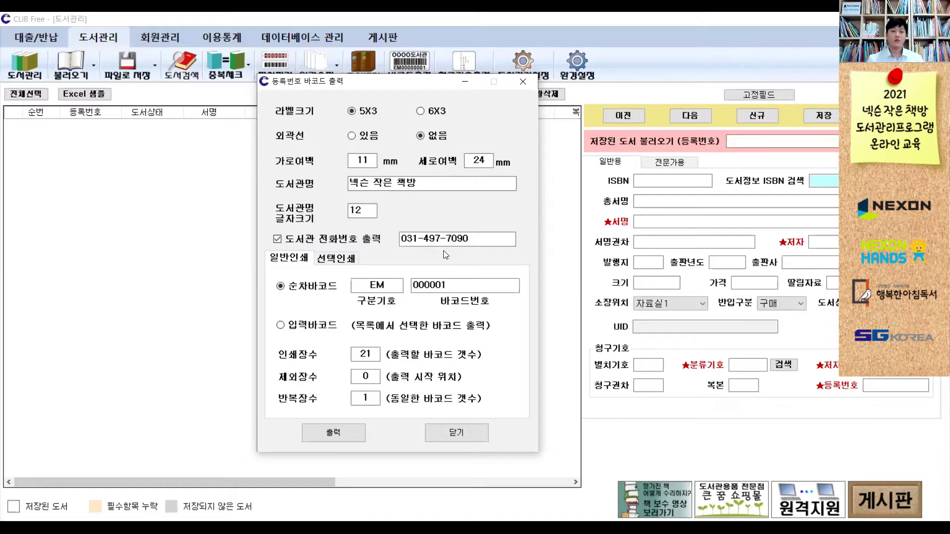
{"action": "left_click", "coordinate": [346, 239]}
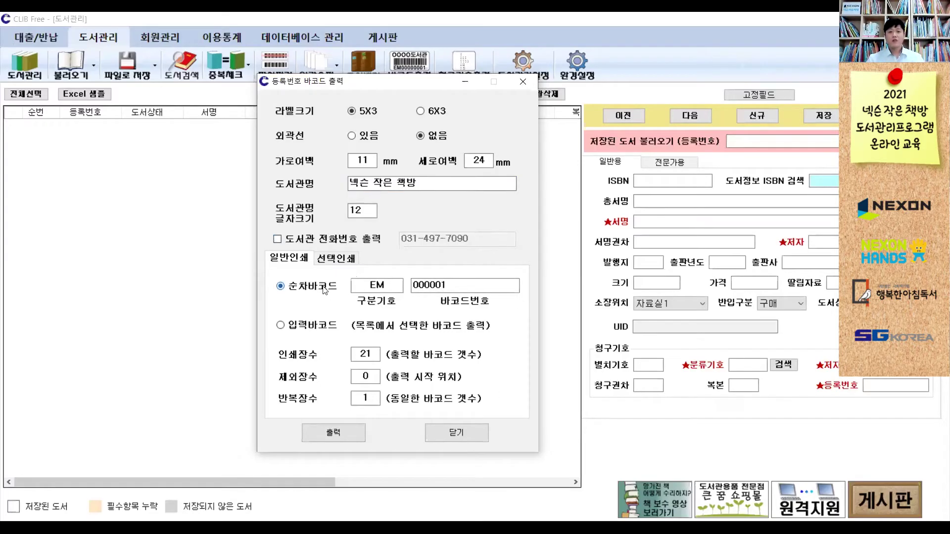
{"action": "left_click", "coordinate": [322, 327]}
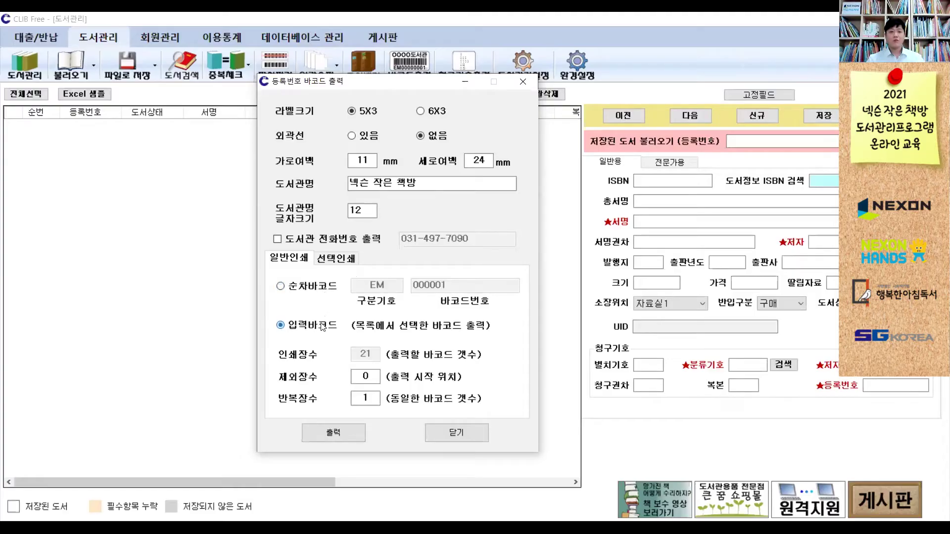
{"action": "left_click", "coordinate": [323, 292]}
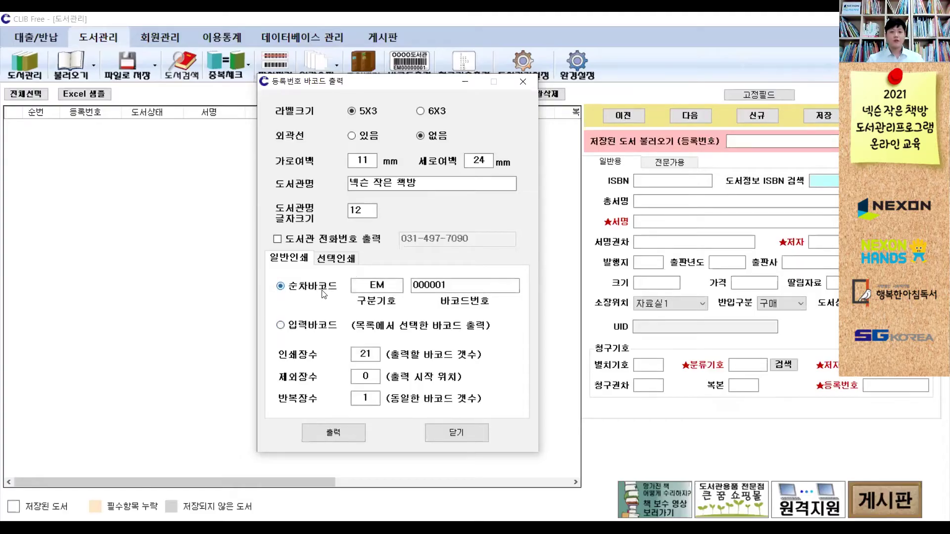
{"action": "double_click", "coordinate": [447, 285]}
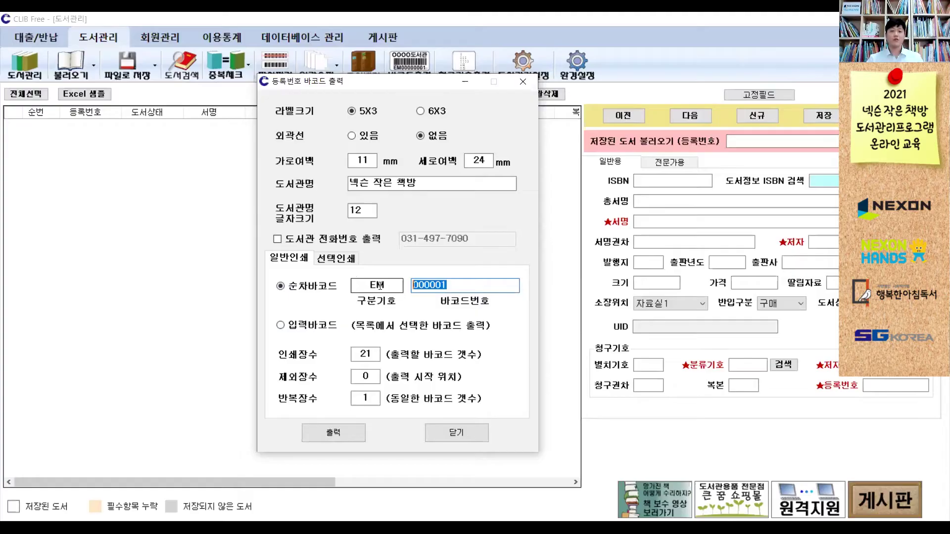
{"action": "left_click", "coordinate": [324, 330]}
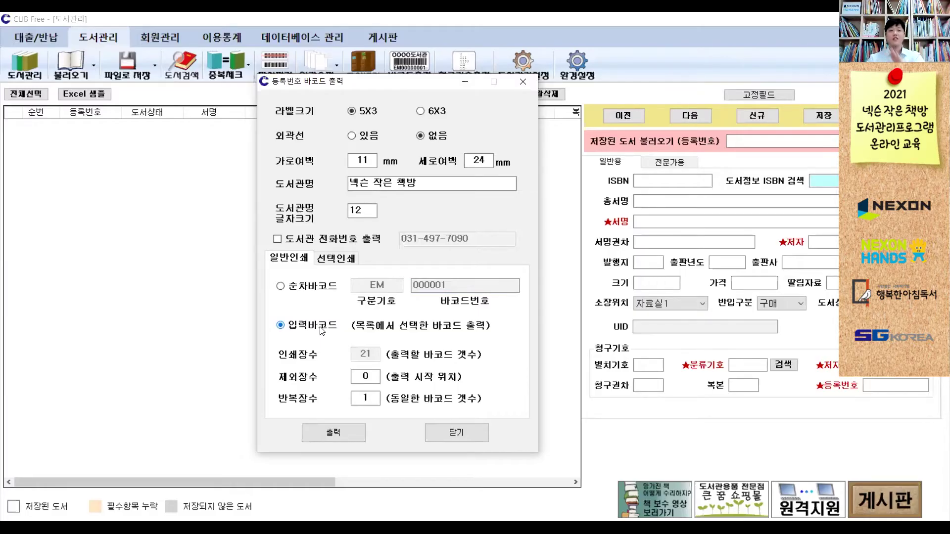
{"action": "left_click", "coordinate": [292, 292]}
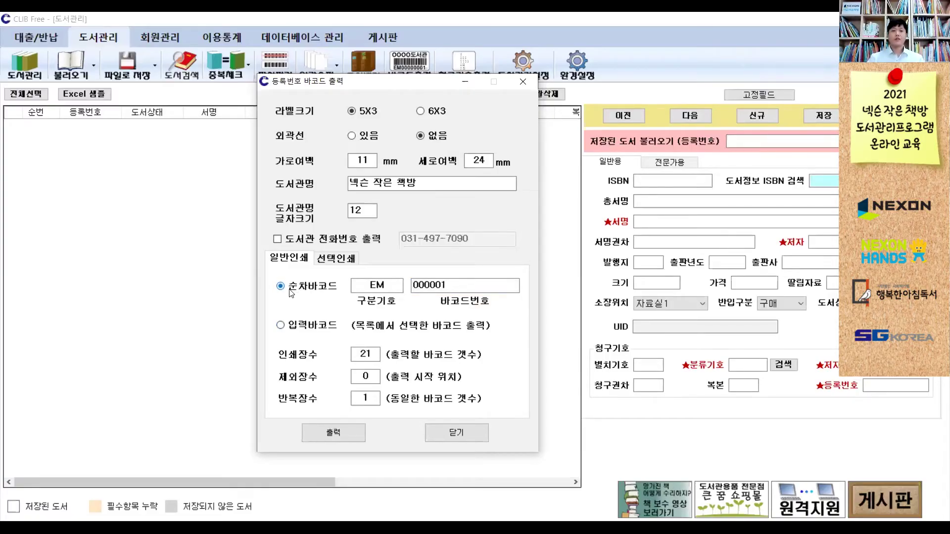
- Clear the barcode prefix and re-enter it as EM
{"action": "left_click_drag", "start_coordinate": [368, 287], "coordinate": [382, 285]}
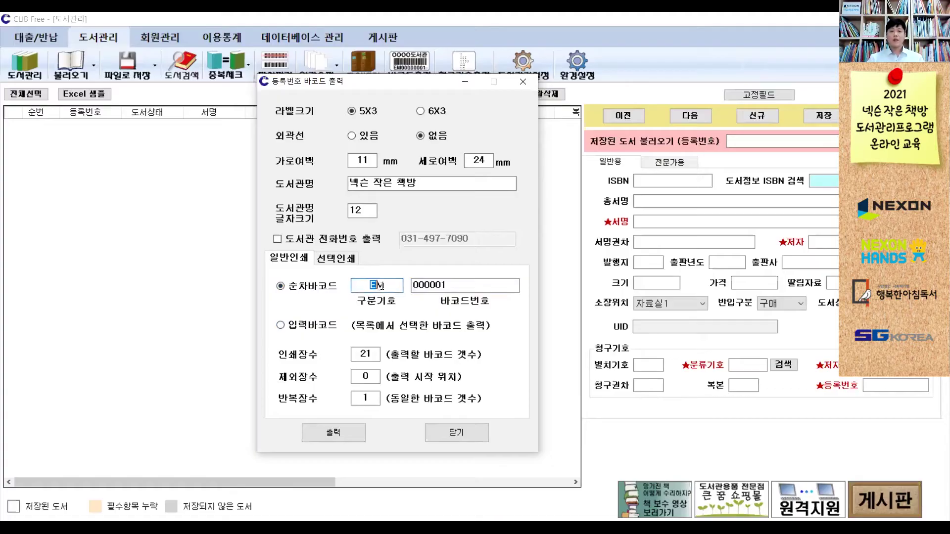
{"action": "double_click", "coordinate": [416, 285]}
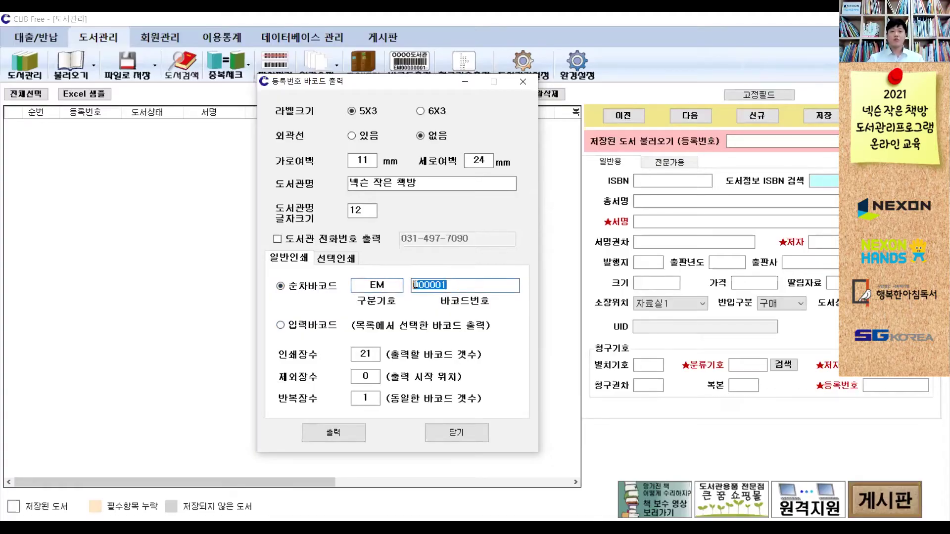
{"action": "key", "text": "shift+Tab"}
{"action": "key", "text": "Left"}
{"action": "key", "text": "shift+End"}
{"action": "key", "text": "Delete"}
{"action": "type", "text": "SG"}
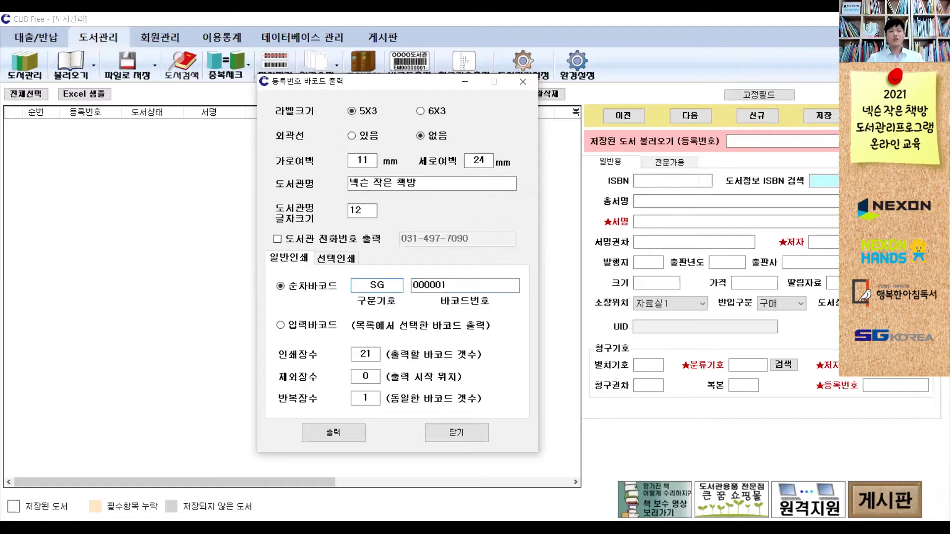
{"action": "key", "text": "BackSpace"}
{"action": "key", "text": "BackSpace"}
{"action": "type", "text": "EM"}
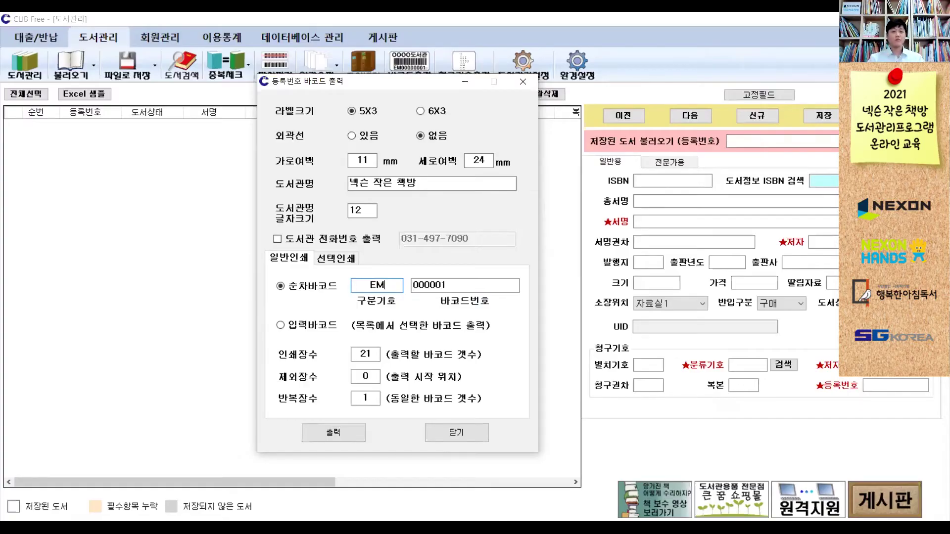
- Keep the starting number at 000001 after removing the extra zeros, and select the print count 21
{"action": "key", "text": "Tab"}
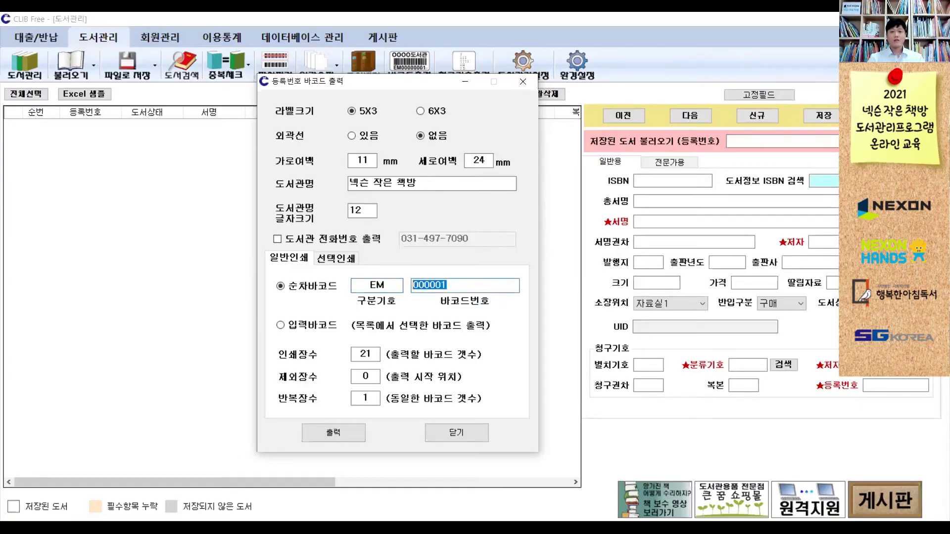
{"action": "left_click", "coordinate": [413, 285]}
{"action": "type", "text": "00"}
{"action": "left_click_drag", "start_coordinate": [414, 285], "coordinate": [458, 285]}
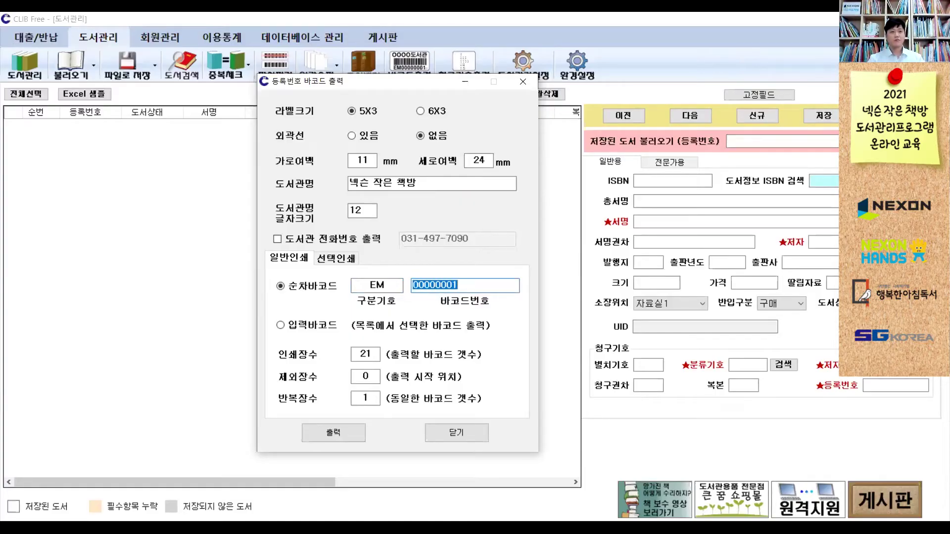
{"action": "left_click", "coordinate": [413, 285]}
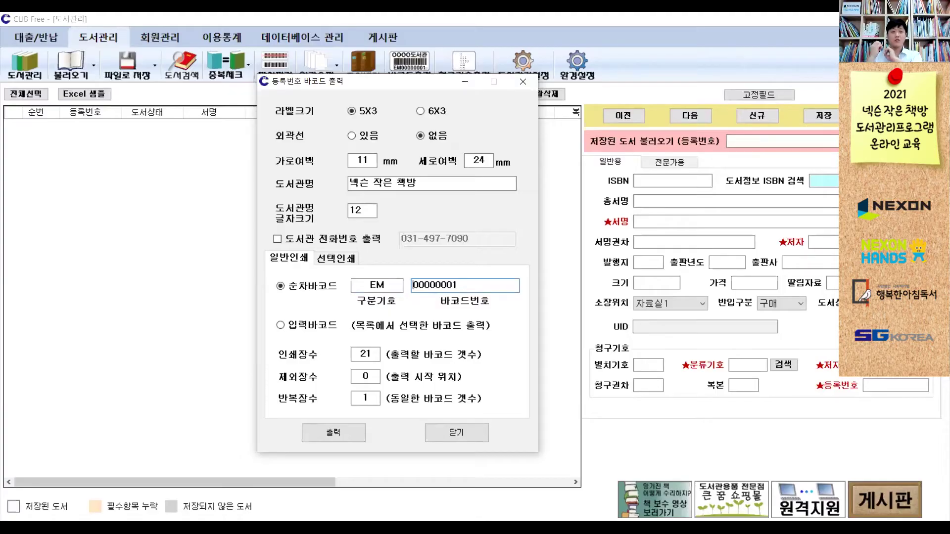
{"action": "key", "text": "Delete"}
{"action": "key", "text": "Delete"}
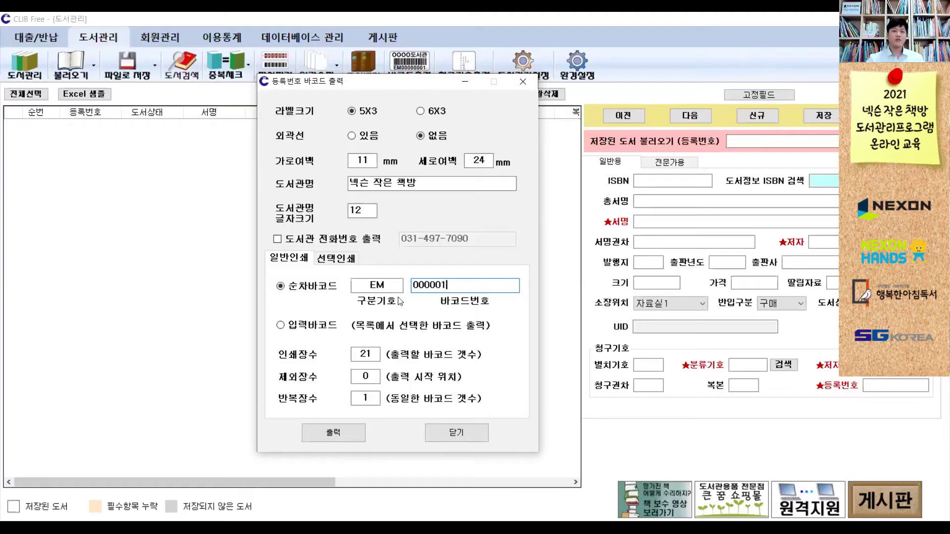
{"action": "double_click", "coordinate": [366, 354]}
{"action": "left_click", "coordinate": [372, 352]}
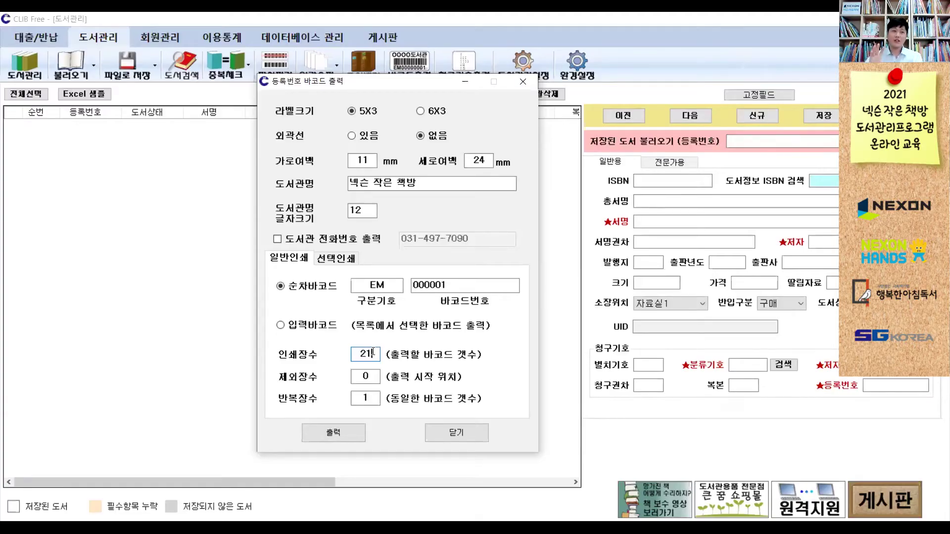
- Preview the 21-label sheet, EM000001 to EM000021, at 200% zoom and scroll to the bottom
{"action": "left_click", "coordinate": [347, 431]}
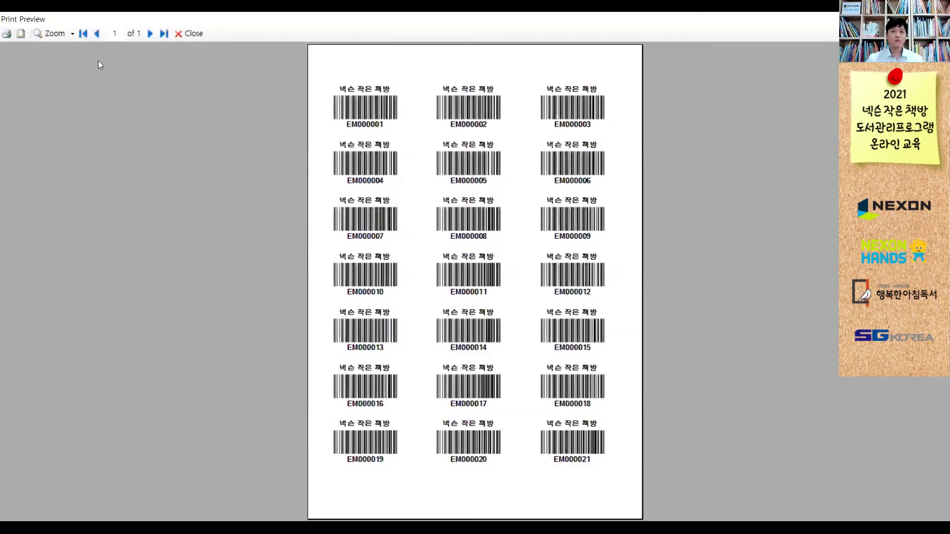
{"action": "left_click", "coordinate": [74, 36]}
{"action": "left_click", "coordinate": [79, 119]}
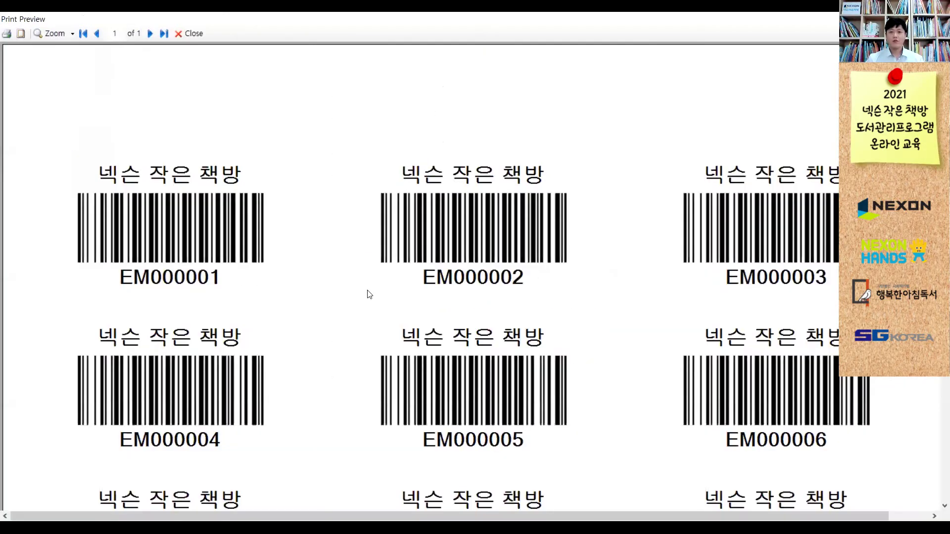
{"action": "scroll", "coordinate": [369, 294], "scroll_direction": "down", "scroll_amount": 5}
{"action": "scroll", "coordinate": [369, 294], "scroll_direction": "down", "scroll_amount": 10}
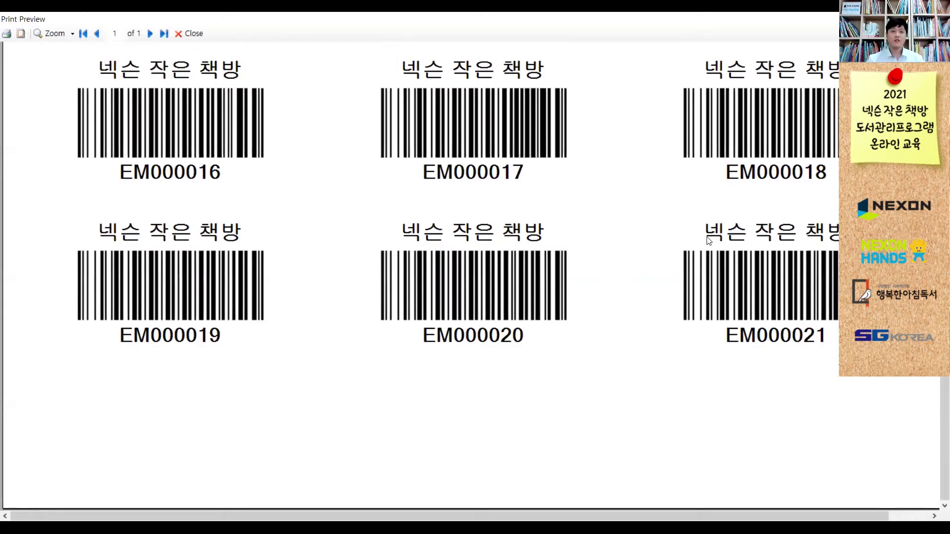
- Change the print count from 21 to 5 and preview the five-label sheet
{"action": "left_click", "coordinate": [199, 37]}
{"action": "double_click", "coordinate": [376, 352]}
{"action": "type", "text": "5"}
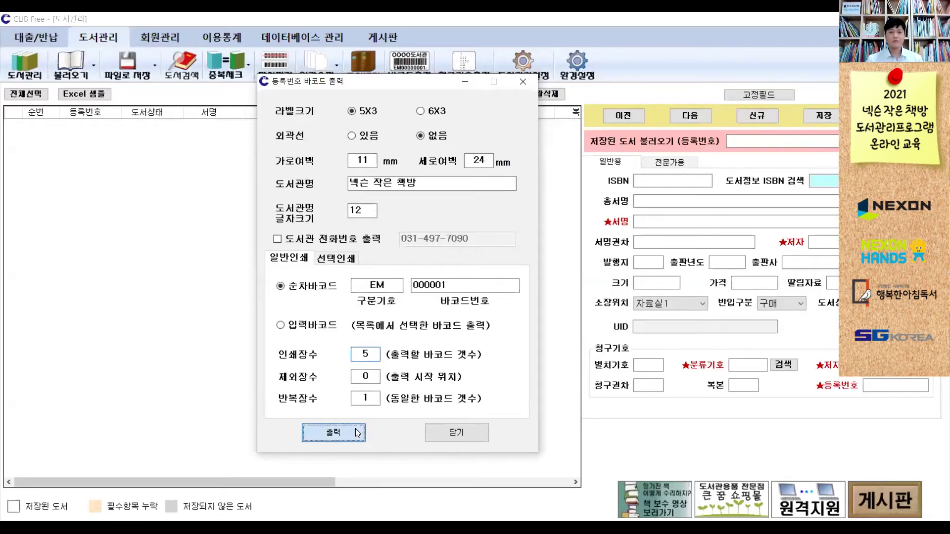
{"action": "left_click", "coordinate": [357, 434]}
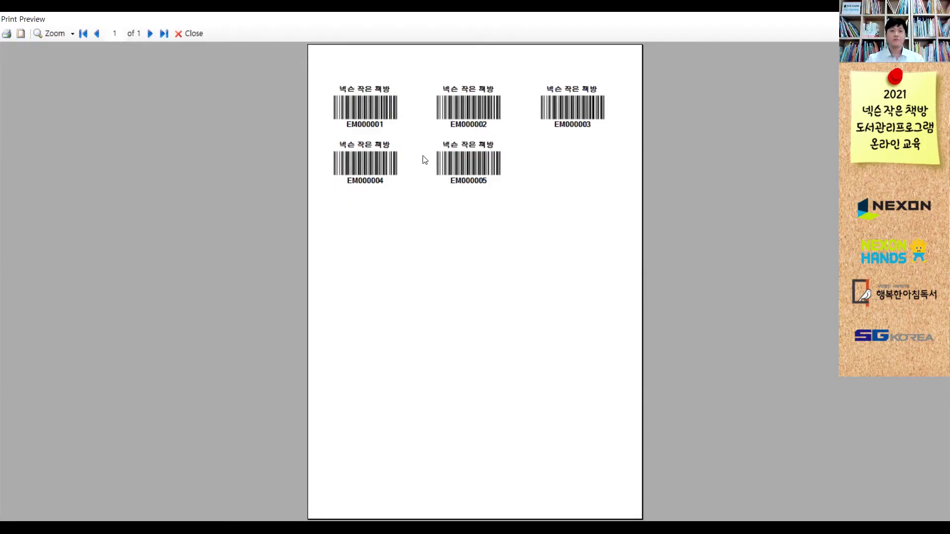
- Re-enter print count 5 with offset 0 and re-check the EM000001–EM000005 preview
{"action": "left_click", "coordinate": [204, 40]}
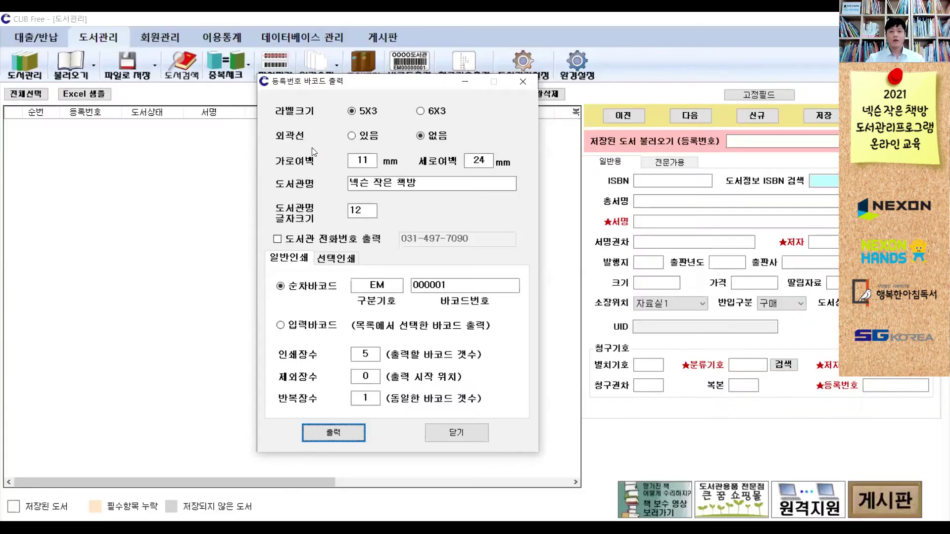
{"action": "left_click_drag", "start_coordinate": [373, 354], "coordinate": [357, 354]}
{"action": "type", "text": "5"}
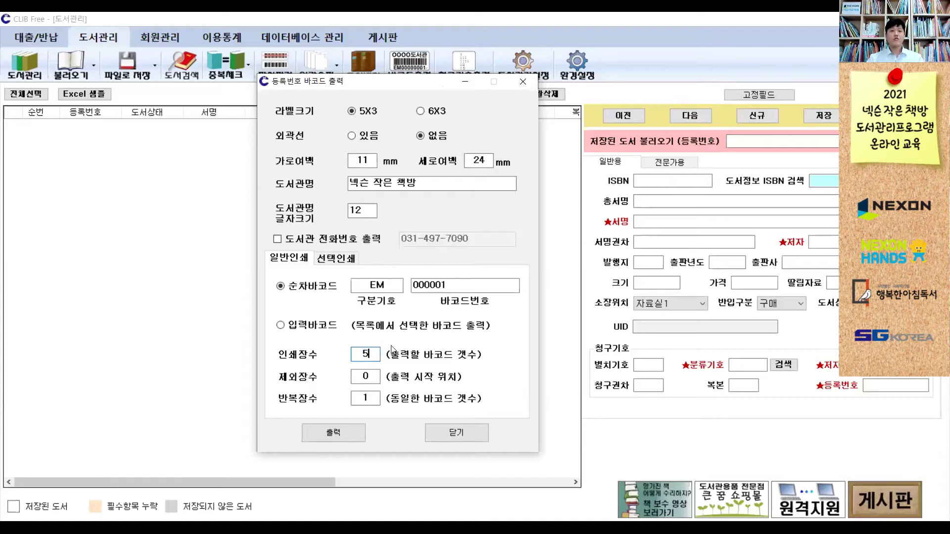
{"action": "left_click_drag", "start_coordinate": [374, 375], "coordinate": [261, 372]}
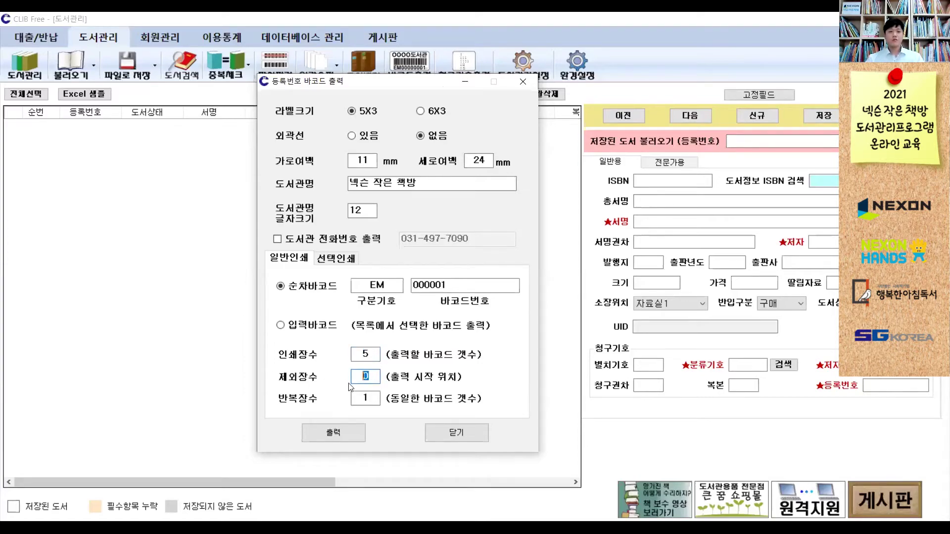
{"action": "left_click", "coordinate": [363, 353]}
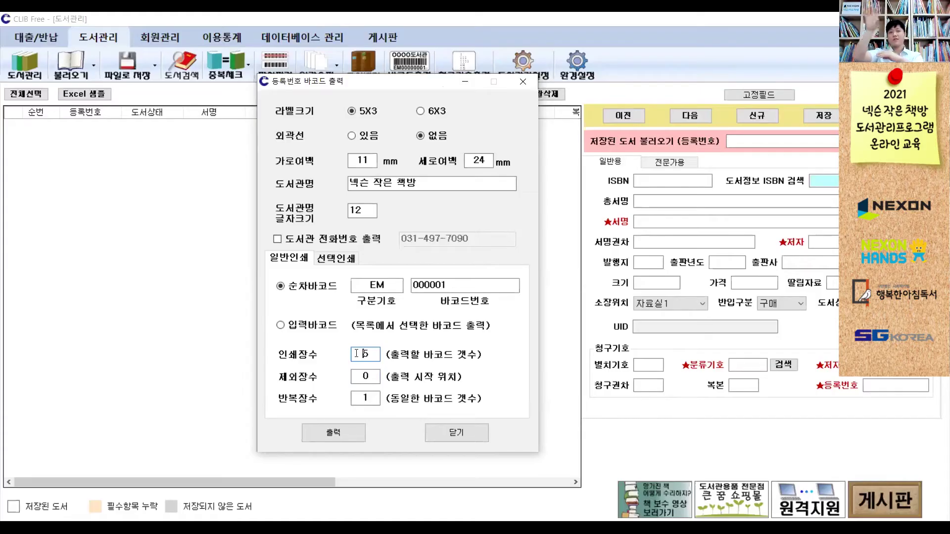
{"action": "left_click", "coordinate": [346, 428]}
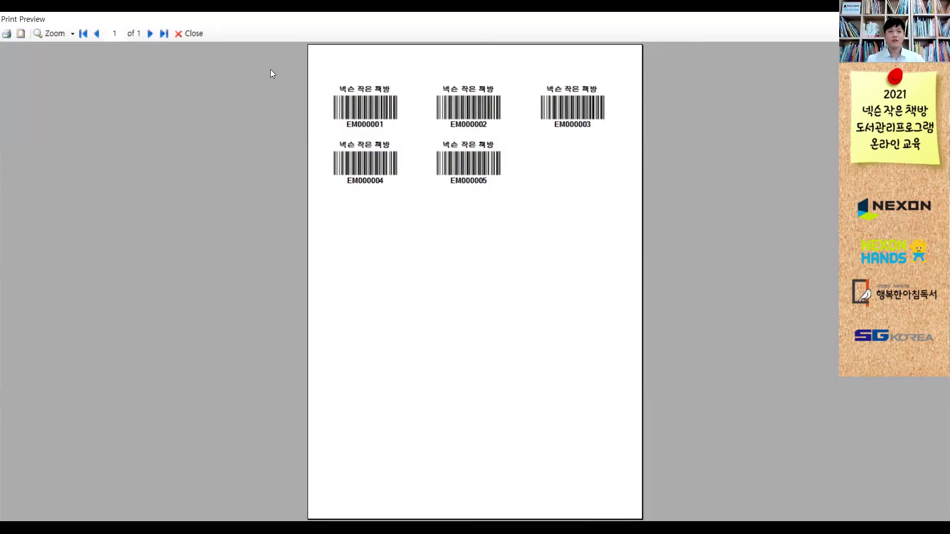
{"action": "left_click", "coordinate": [191, 35]}
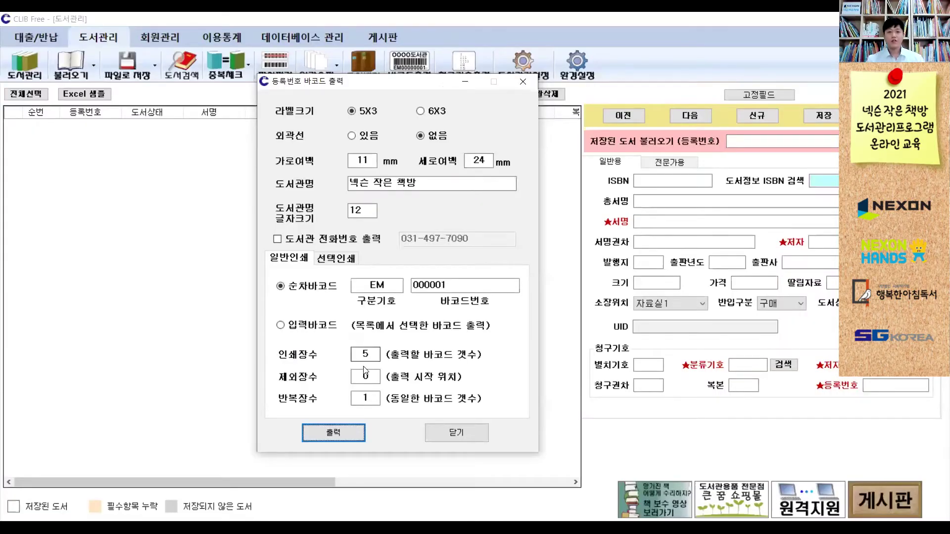
- Set the start-position offset to 5 and check the shifted labels in preview
{"action": "double_click", "coordinate": [352, 379]}
{"action": "type", "text": "5"}
{"action": "left_click", "coordinate": [351, 433]}
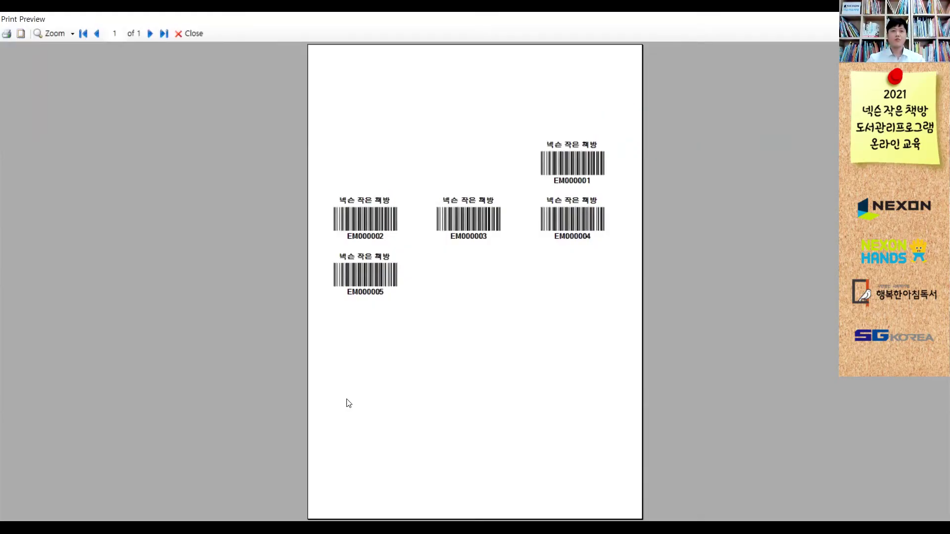
{"action": "left_click", "coordinate": [193, 38]}
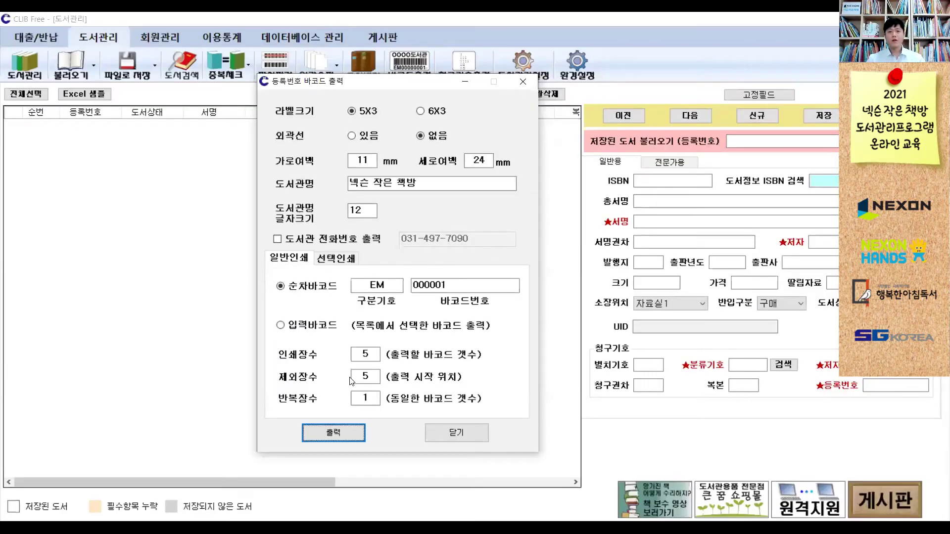
{"action": "double_click", "coordinate": [362, 396]}
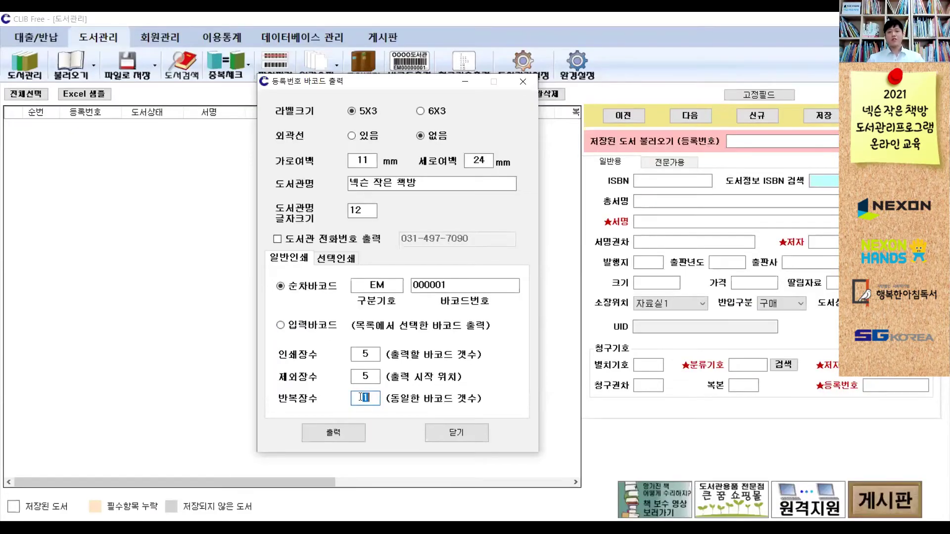
- Preview the offset EM000001–EM000005 sheet and bring up the print dialog
{"action": "left_click", "coordinate": [361, 396]}
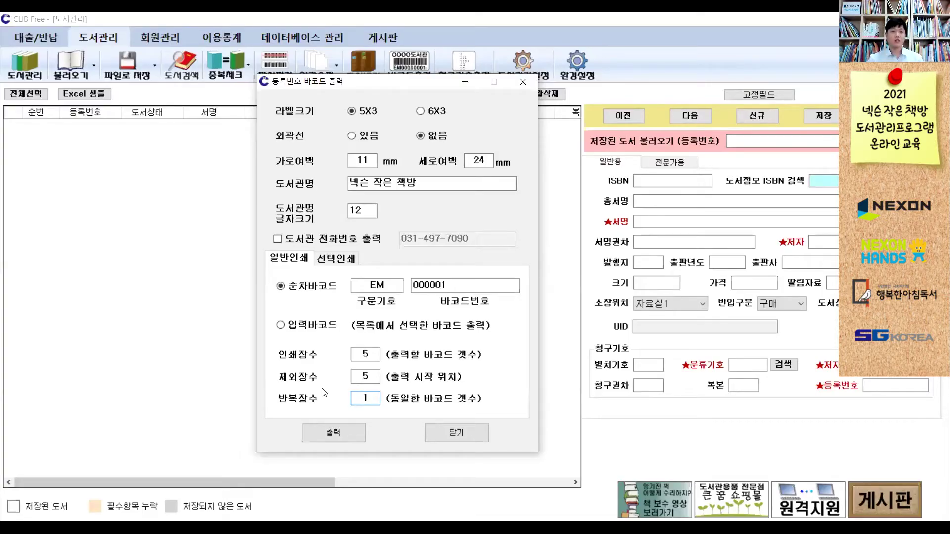
{"action": "left_click", "coordinate": [320, 433]}
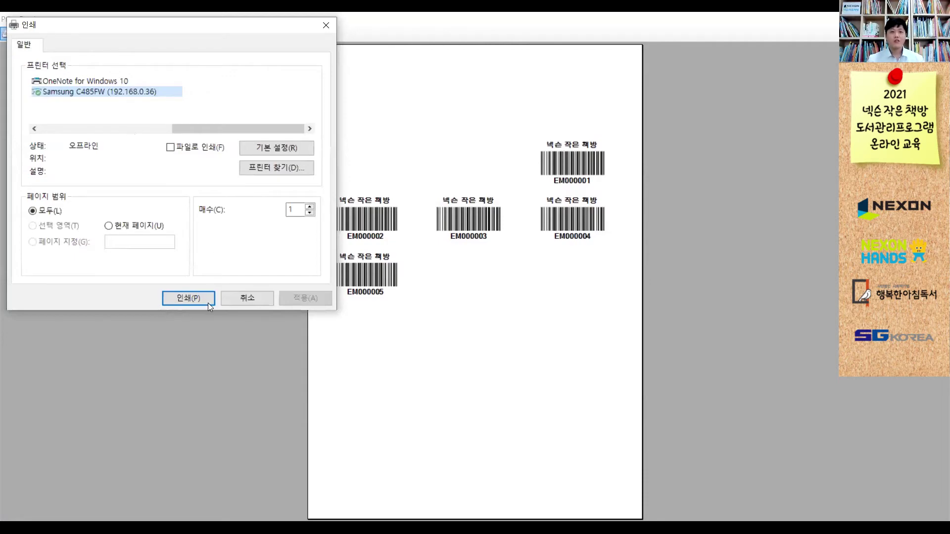
- Cancel printing, close the preview, edit the barcode number's last digit, and close the dialog
{"action": "left_click", "coordinate": [245, 300]}
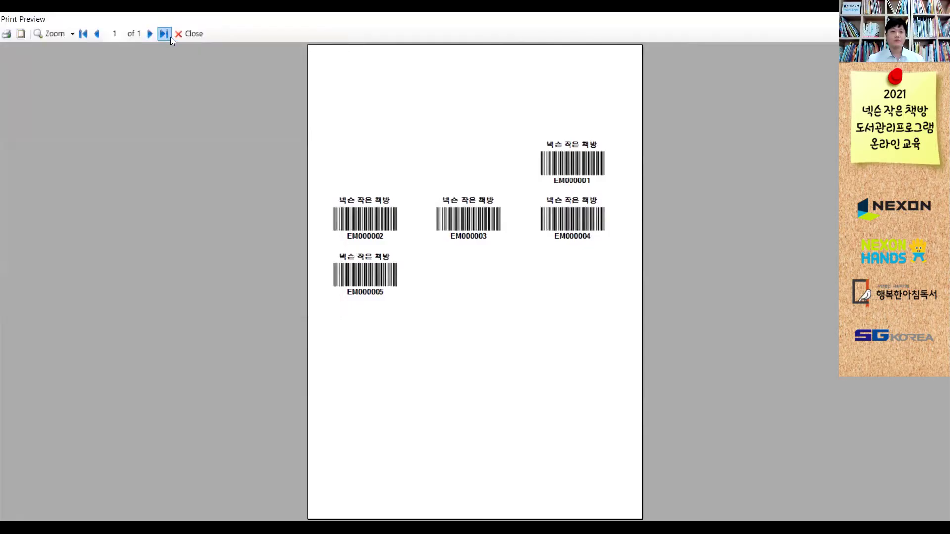
{"action": "left_click", "coordinate": [177, 38]}
{"action": "left_click_drag", "start_coordinate": [440, 286], "coordinate": [450, 285]}
{"action": "type", "text": "6"}
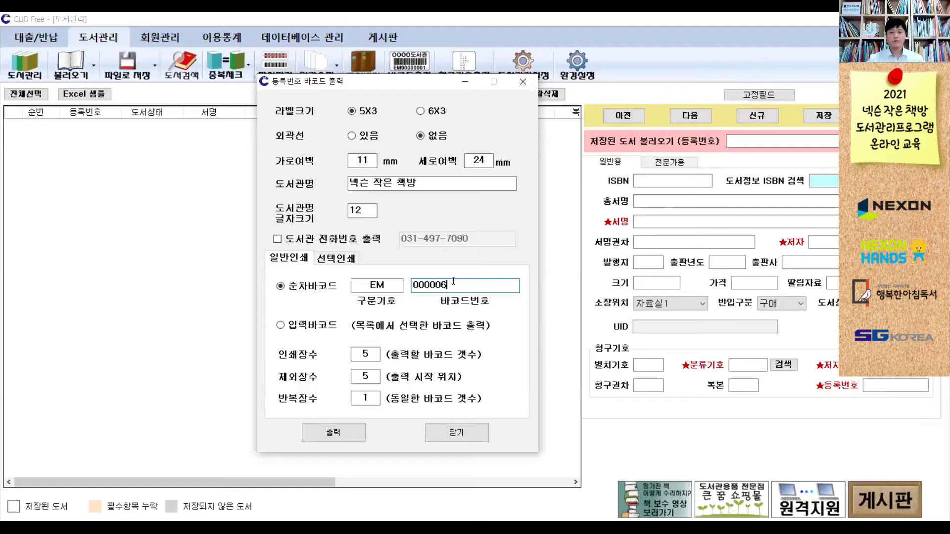
{"action": "key", "text": "BackSpace"}
{"action": "type", "text": "1"}
{"action": "left_click", "coordinate": [447, 428]}
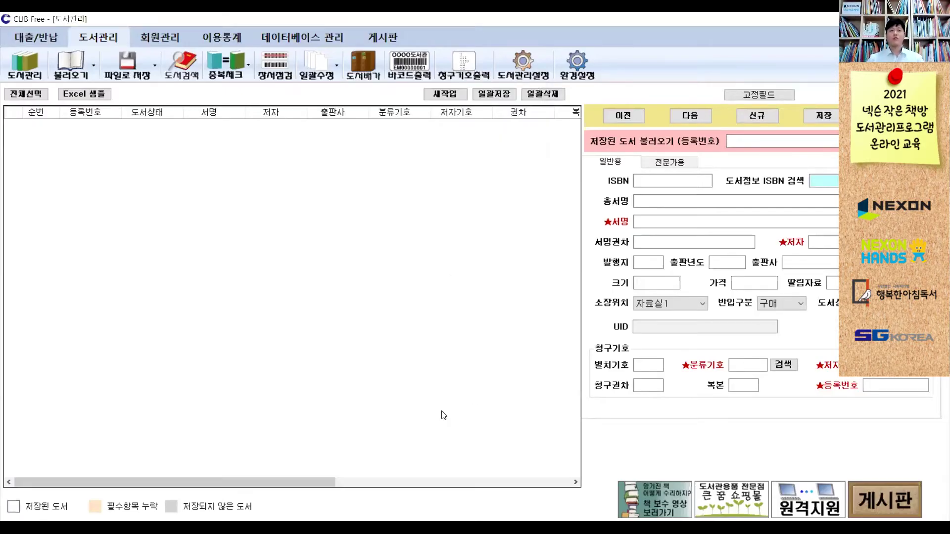
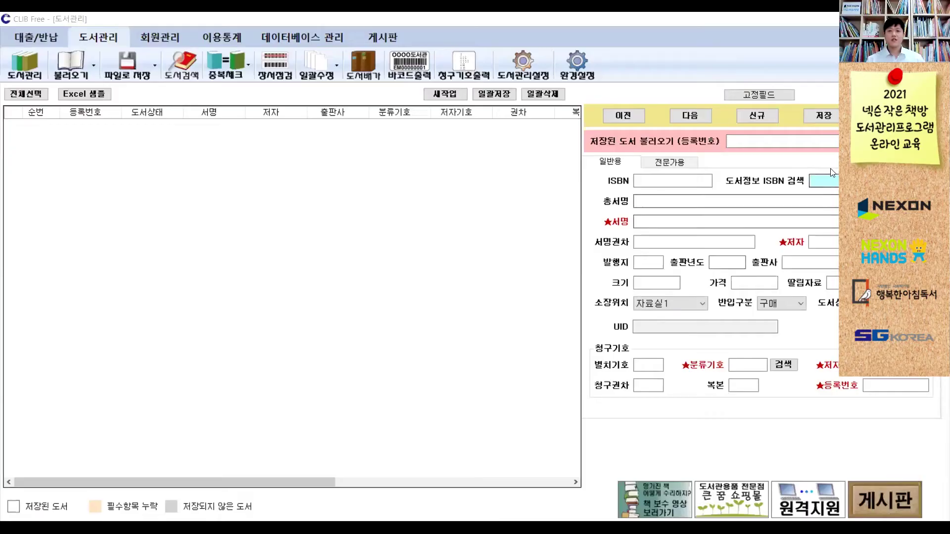
- Put the cursor in the ISBN field of the blank new-book entry form
{"action": "left_click", "coordinate": [653, 181]}
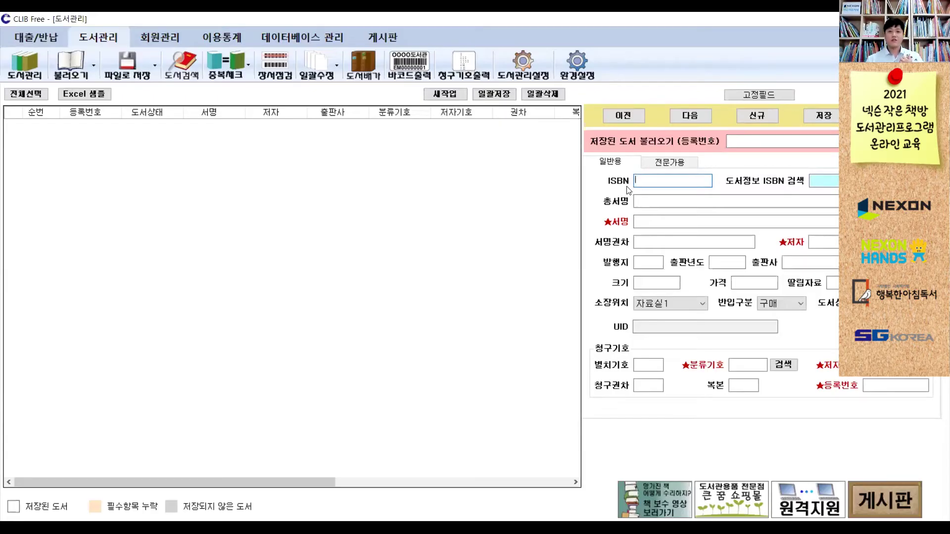
{"action": "left_click", "coordinate": [816, 181]}
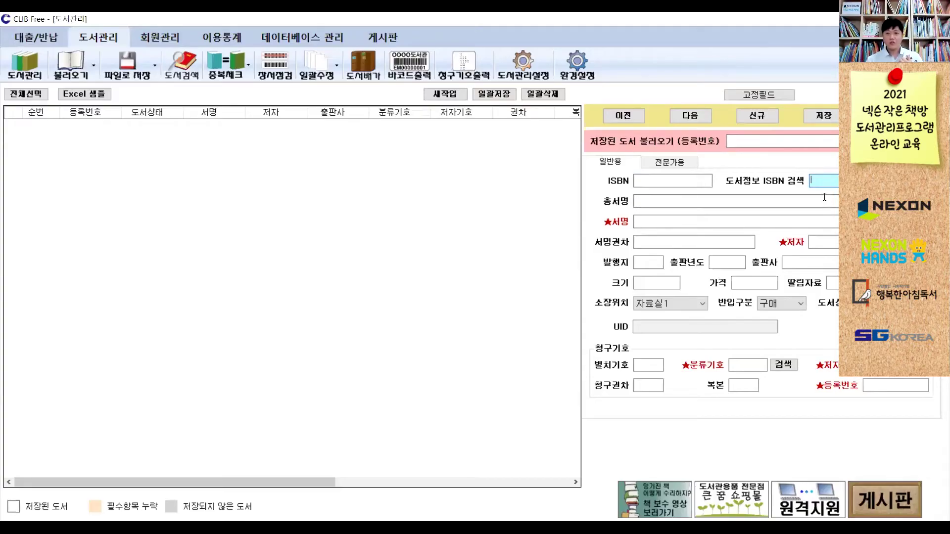
{"action": "left_click", "coordinate": [826, 221]}
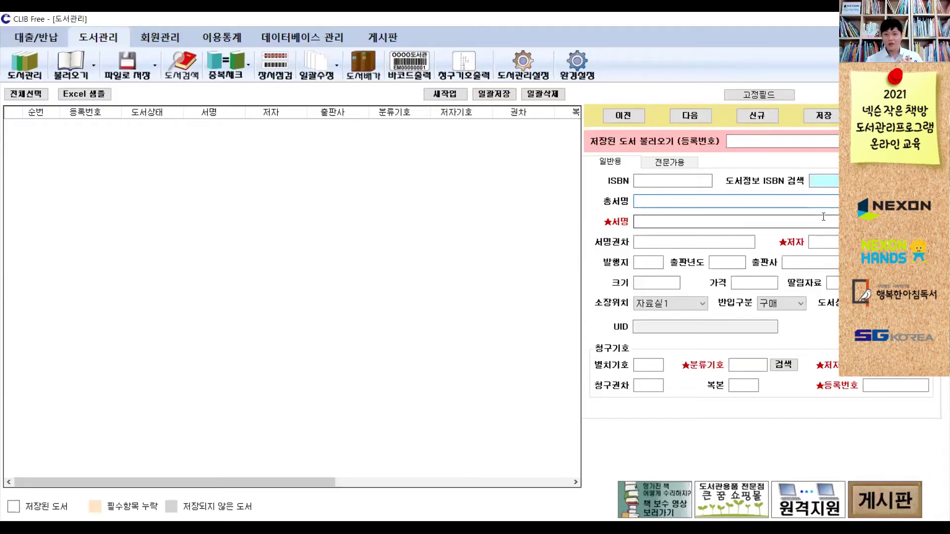
{"action": "left_click", "coordinate": [830, 242]}
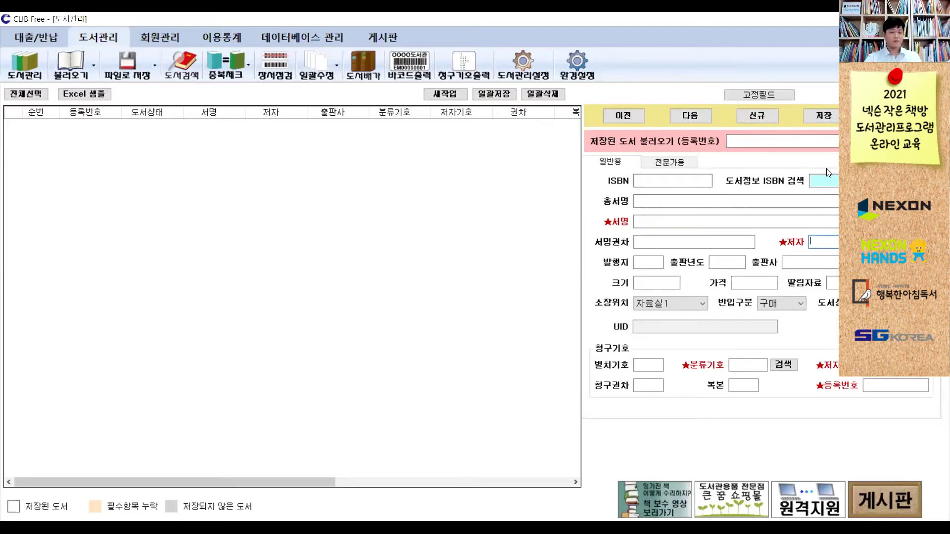
{"action": "type", "text": "97889364"}
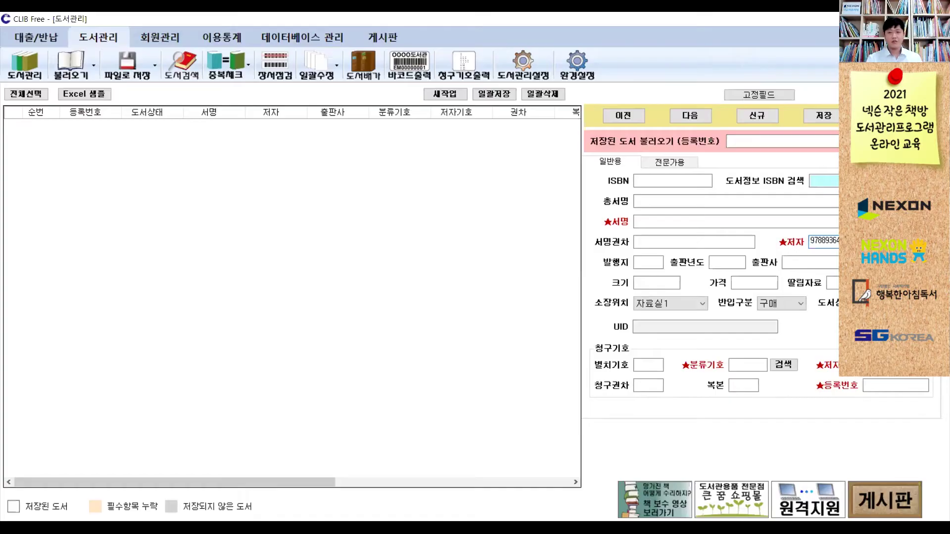
{"action": "key", "text": "BackSpace"}
{"action": "key", "text": "BackSpace"}
{"action": "key", "text": "BackSpace"}
{"action": "key", "text": "BackSpace"}
{"action": "key", "text": "BackSpace"}
{"action": "key", "text": "BackSpace"}
{"action": "key", "text": "BackSpace"}
{"action": "key", "text": "BackSpace"}
{"action": "key", "text": "BackSpace"}
{"action": "key", "text": "BackSpace"}
{"action": "key", "text": "BackSpace"}
{"action": "key", "text": "BackSpace"}
{"action": "key", "text": "BackSpace"}
{"action": "left_click", "coordinate": [835, 181]}
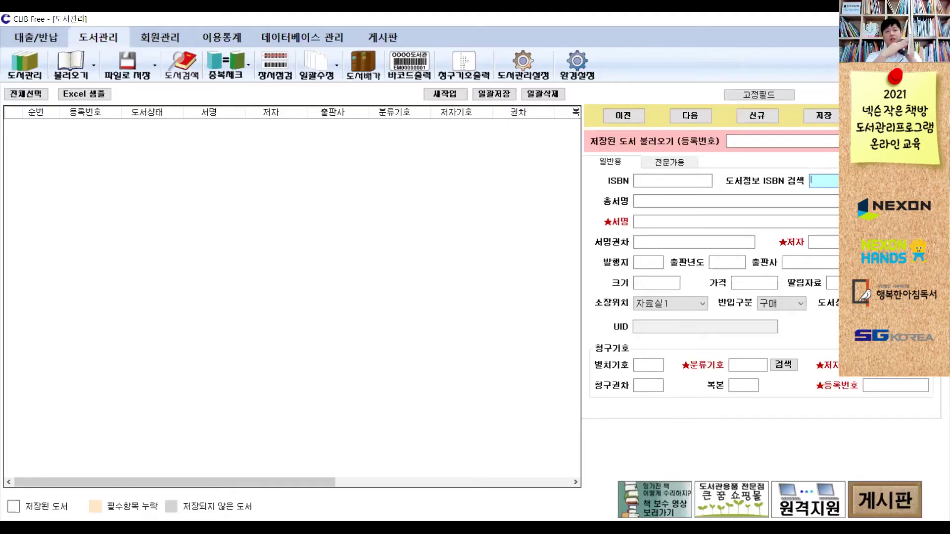
{"action": "type", "text": "97889364"}
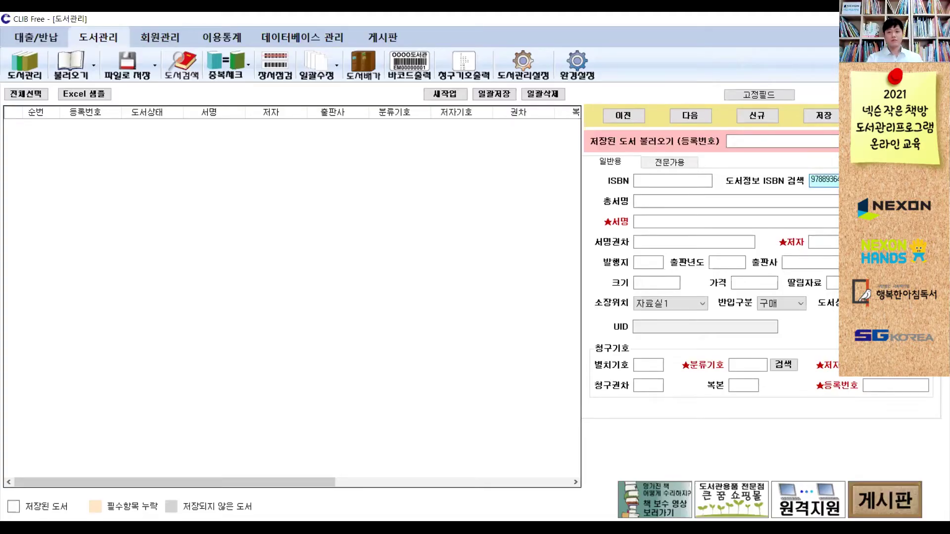
{"action": "key", "text": "Return"}
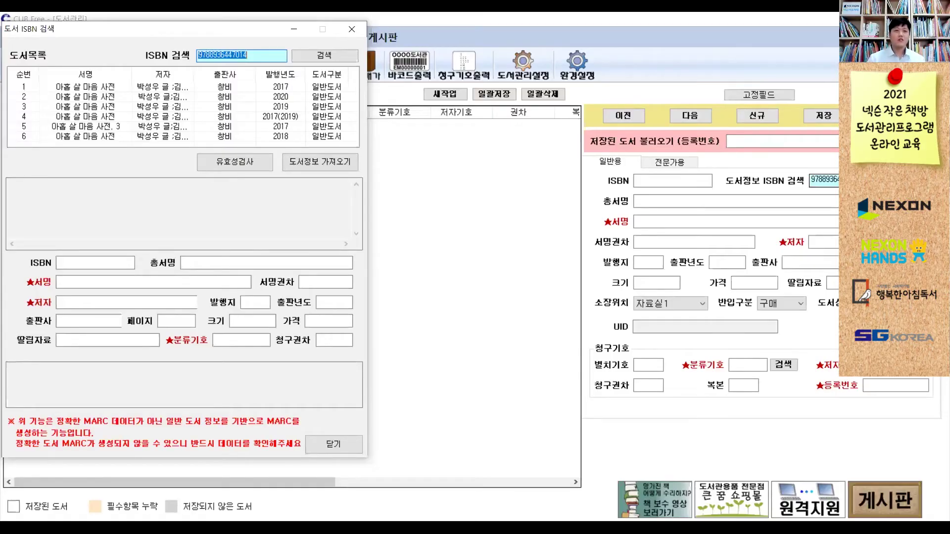
- Compare the 2020 and 2019 edition records and choose the 2017 edition
{"action": "left_click", "coordinate": [250, 99]}
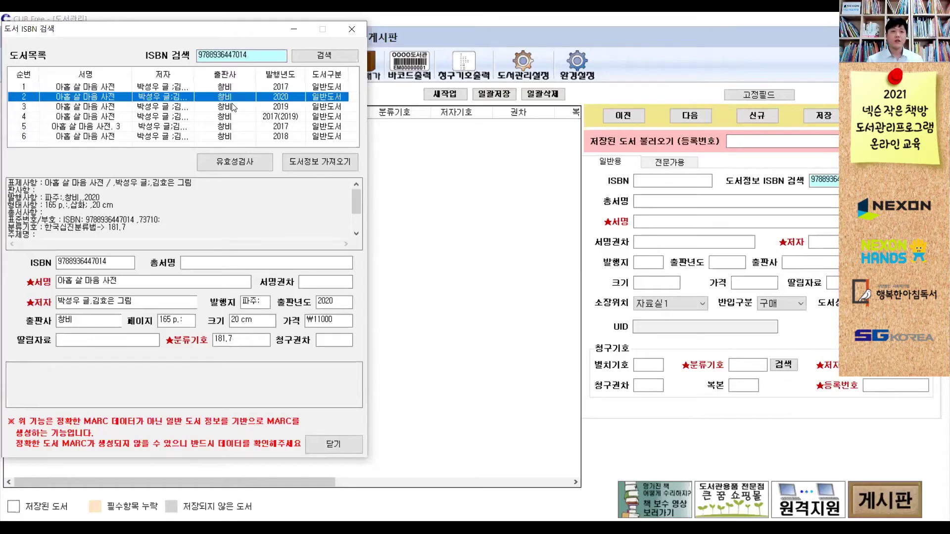
{"action": "left_click", "coordinate": [235, 108]}
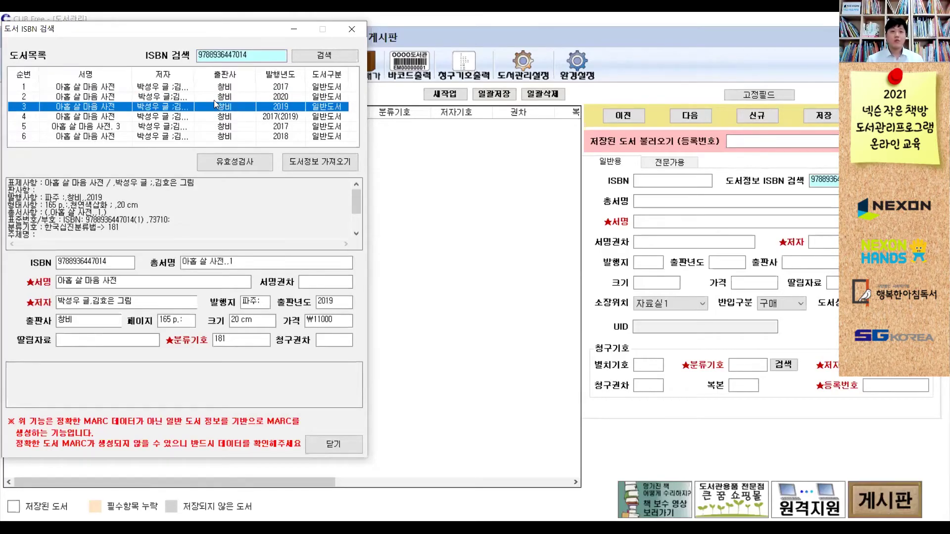
{"action": "left_click", "coordinate": [203, 96]}
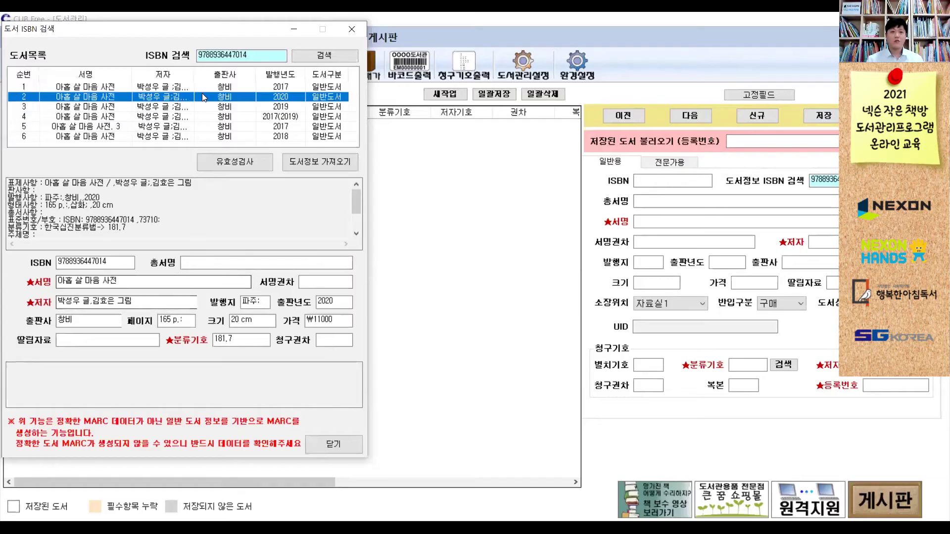
{"action": "left_click", "coordinate": [208, 90]}
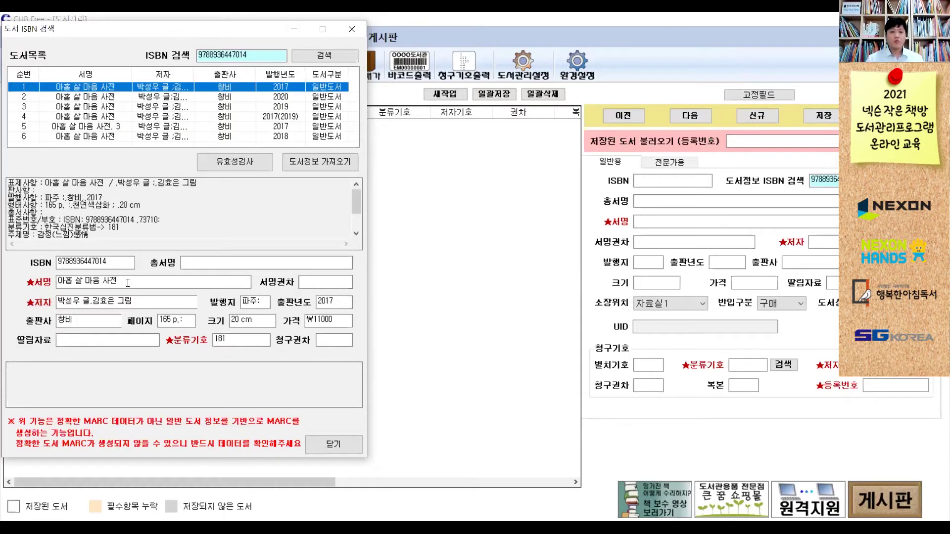
- Change the publication year to 2021 and import the edition's data into the entry form
{"action": "left_click", "coordinate": [148, 283]}
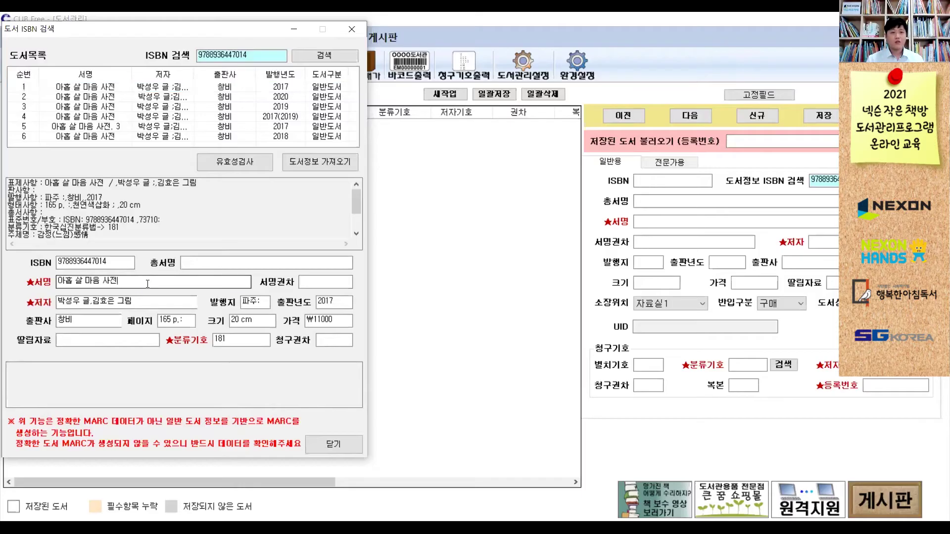
{"action": "left_click", "coordinate": [153, 303]}
{"action": "left_click", "coordinate": [241, 344]}
{"action": "double_click", "coordinate": [336, 305]}
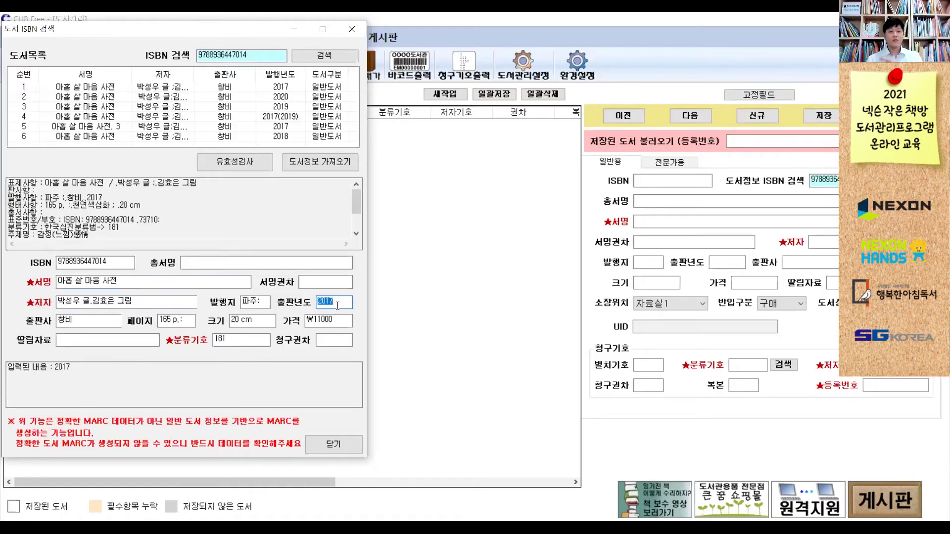
{"action": "type", "text": "2"}
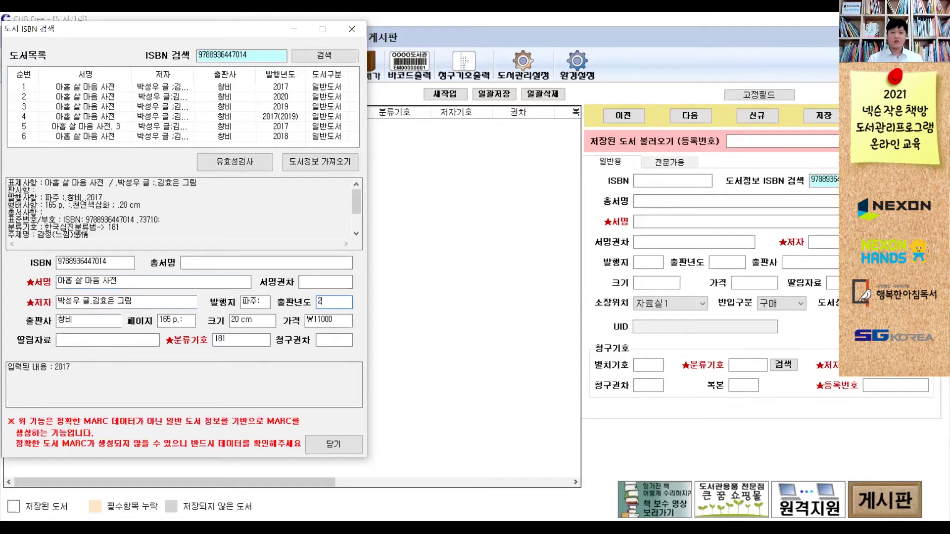
{"action": "type", "text": "0121"}
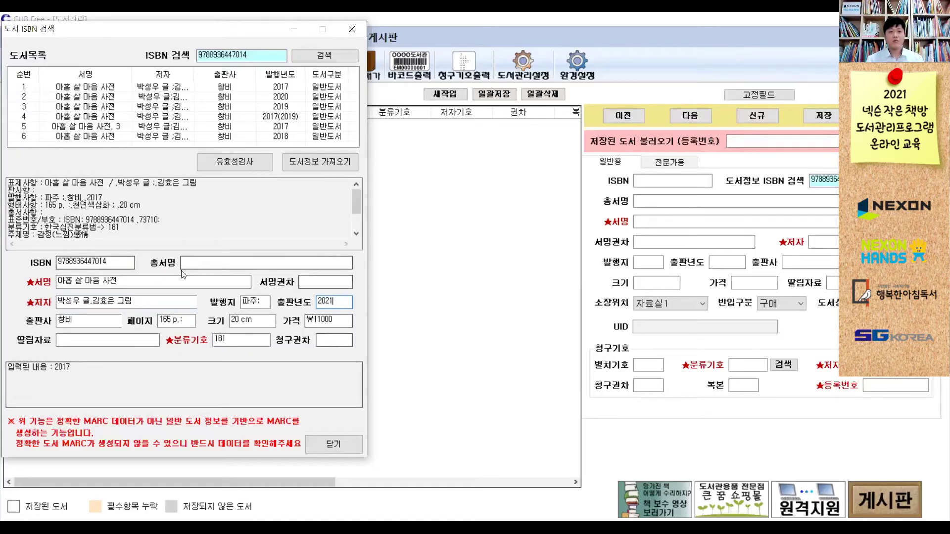
{"action": "left_click", "coordinate": [320, 164]}
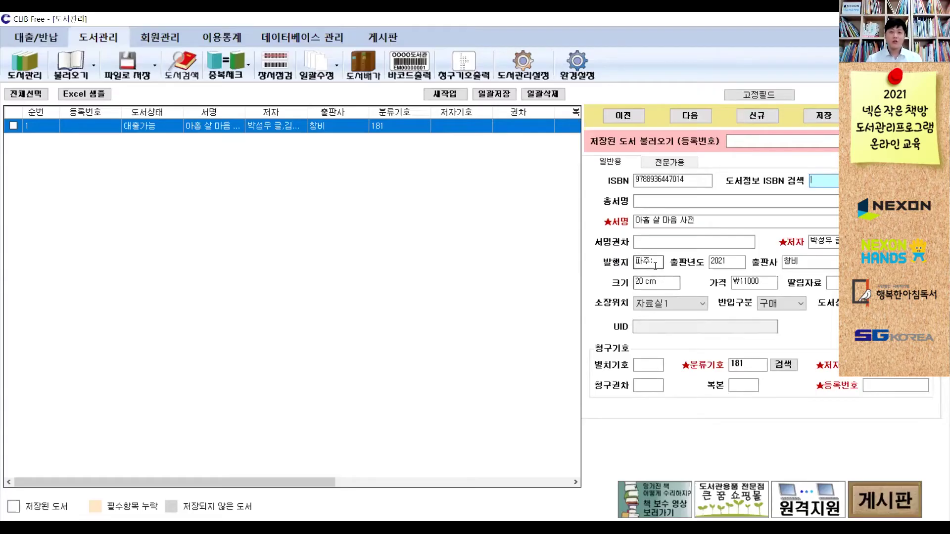
{"action": "left_click", "coordinate": [726, 262]}
{"action": "left_click_drag", "start_coordinate": [801, 264], "coordinate": [764, 264]}
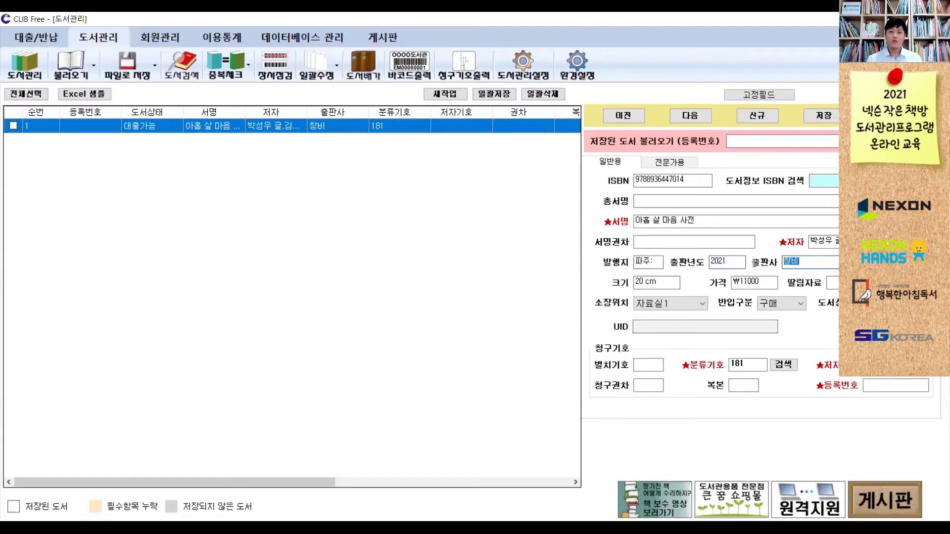
{"action": "left_click", "coordinate": [752, 269]}
{"action": "key", "text": "Tab"}
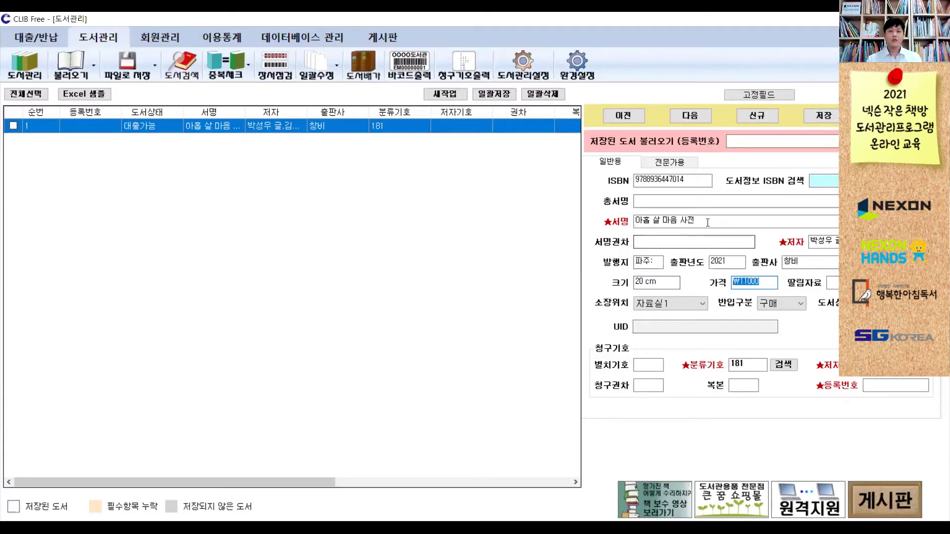
{"action": "left_click", "coordinate": [658, 221]}
{"action": "key", "text": "Tab"}
{"action": "key", "text": "Tab"}
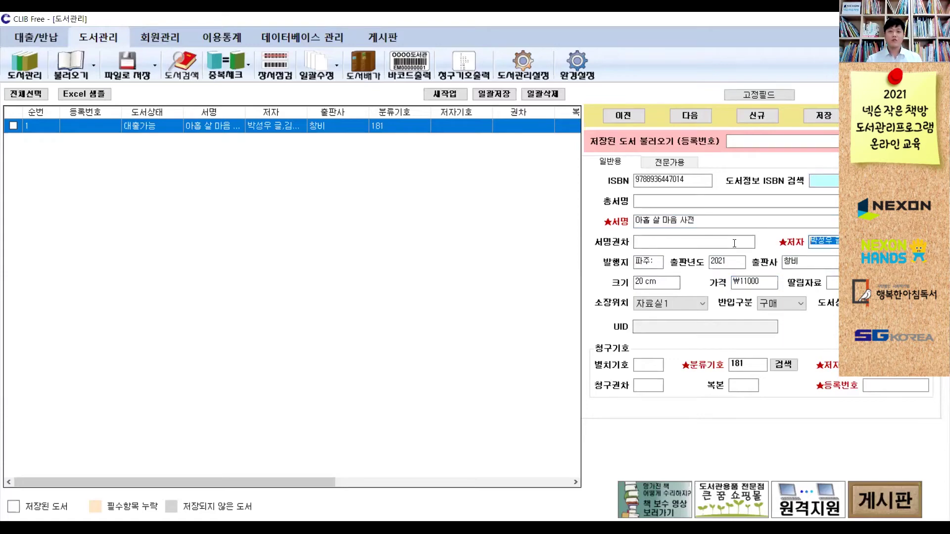
{"action": "left_click", "coordinate": [732, 363]}
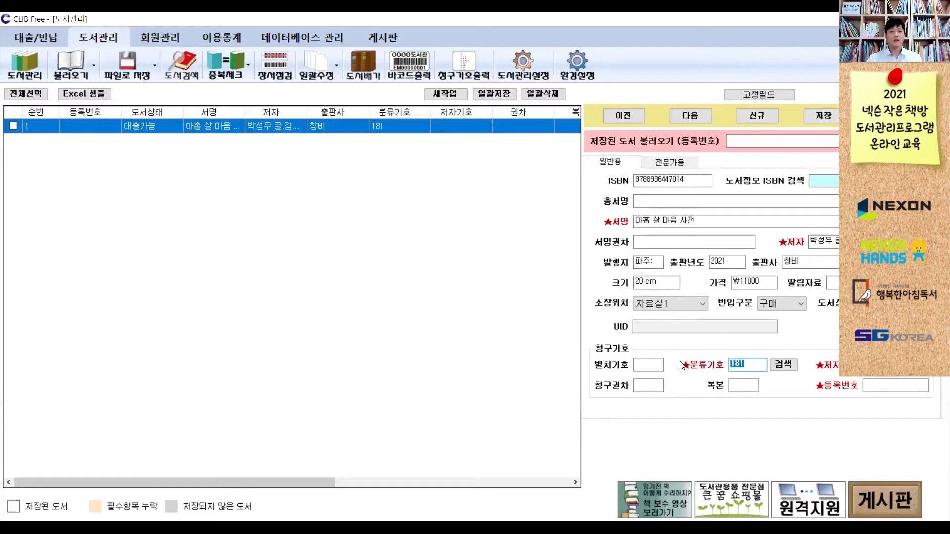
{"action": "left_click", "coordinate": [886, 385]}
{"action": "left_click", "coordinate": [886, 385]}
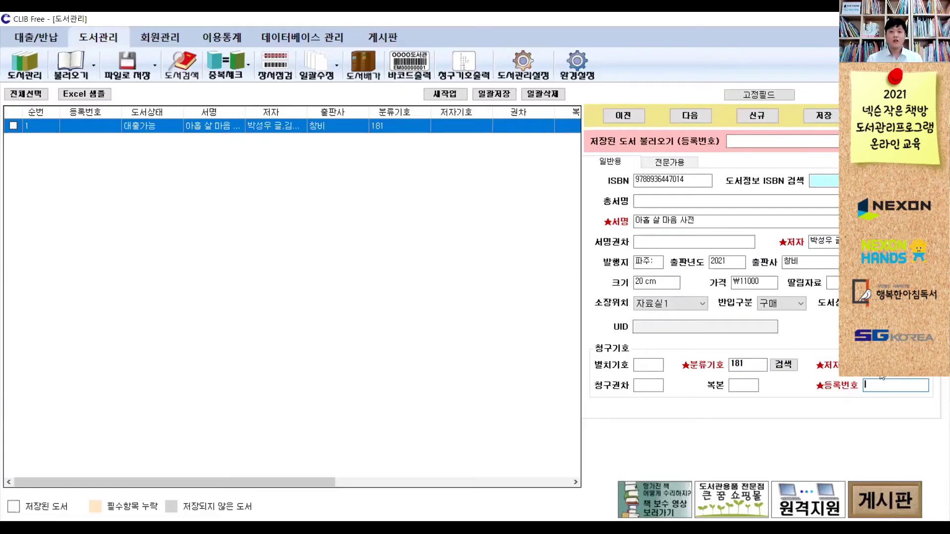
{"action": "double_click", "coordinate": [821, 240]}
{"action": "double_click", "coordinate": [652, 223]}
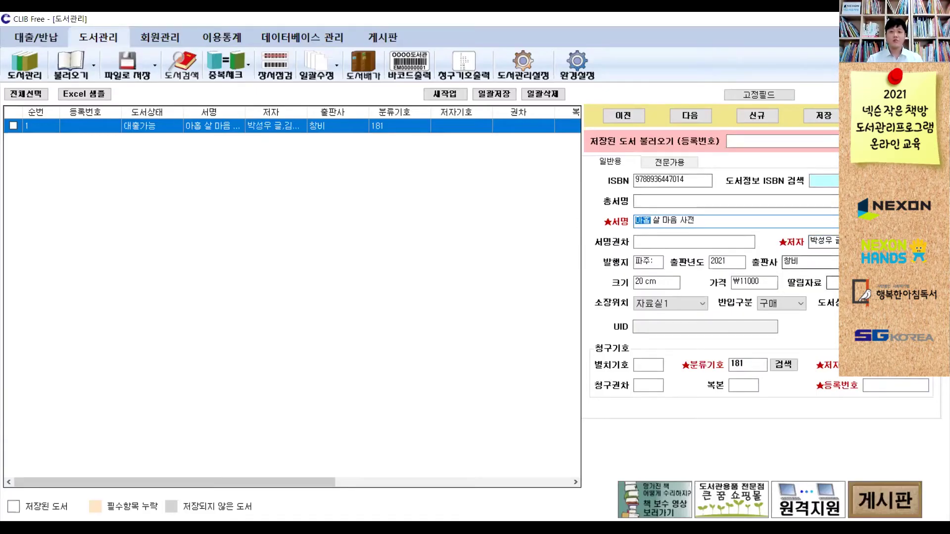
{"action": "key", "text": "Right"}
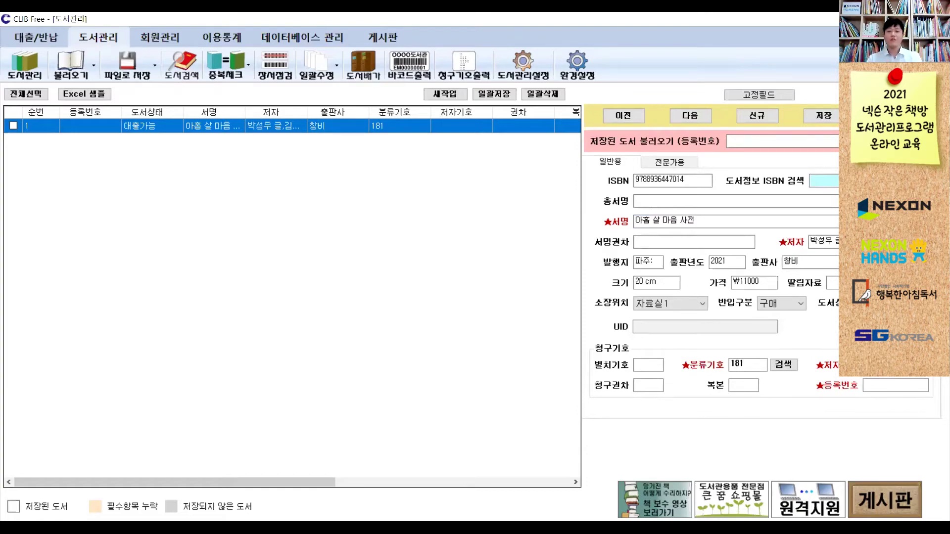
{"action": "left_click", "coordinate": [896, 385]}
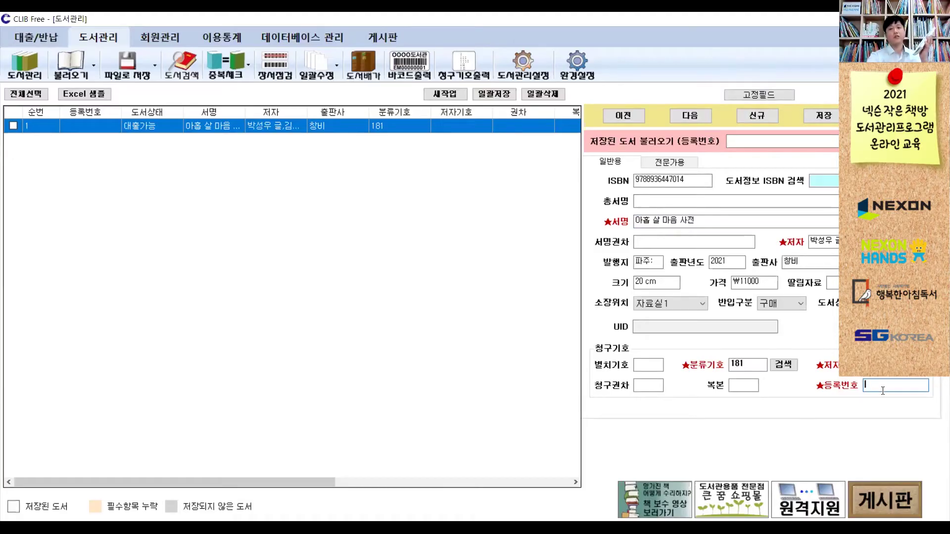
- Enter registration number EM00000001, and also enter EM00000001 in 서명권차 after fixing a mistyped value
{"action": "type", "text": "EM00000001"}
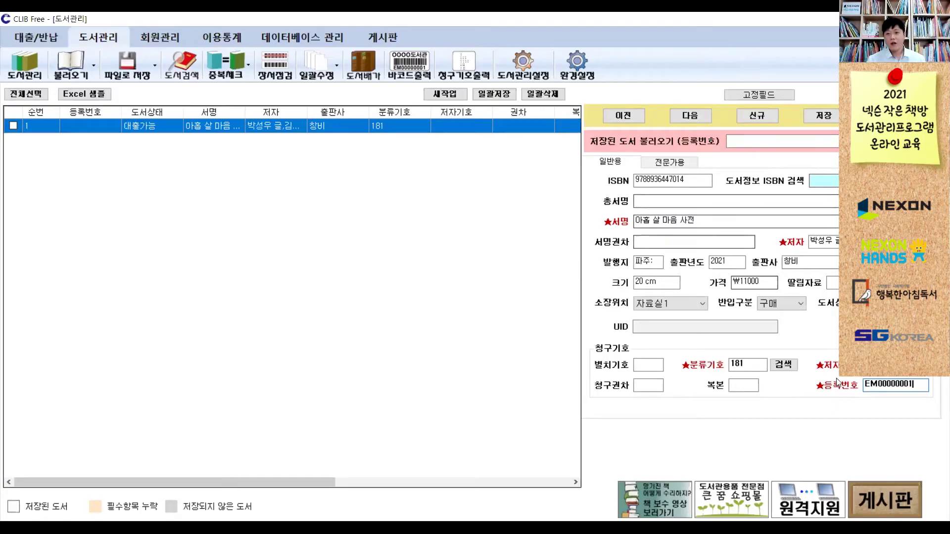
{"action": "left_click_drag", "start_coordinate": [920, 385], "coordinate": [846, 386]}
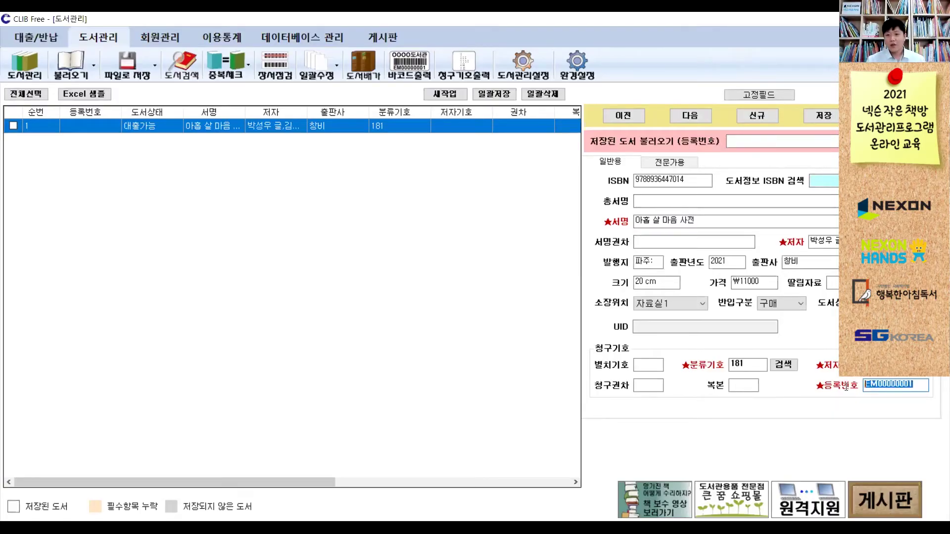
{"action": "left_click", "coordinate": [675, 241]}
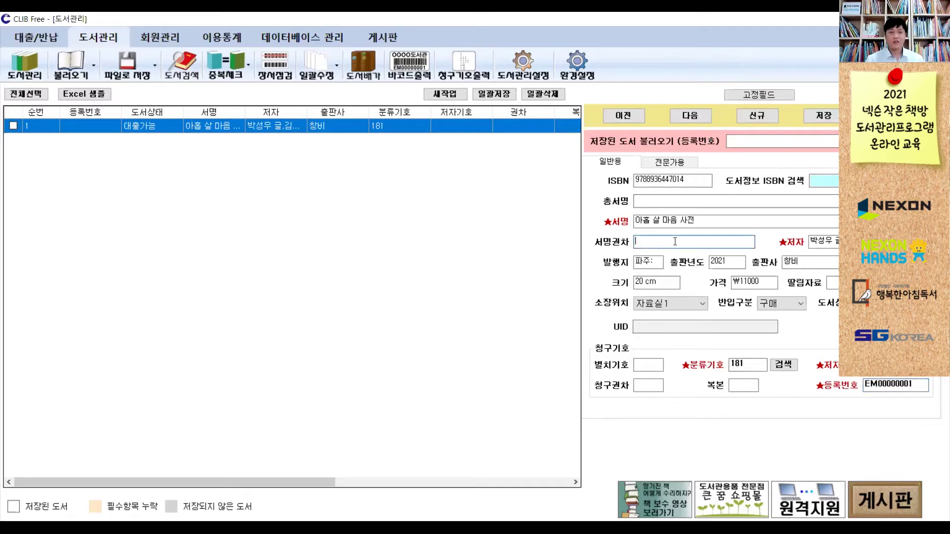
{"action": "type", "text": "뜨00000001"}
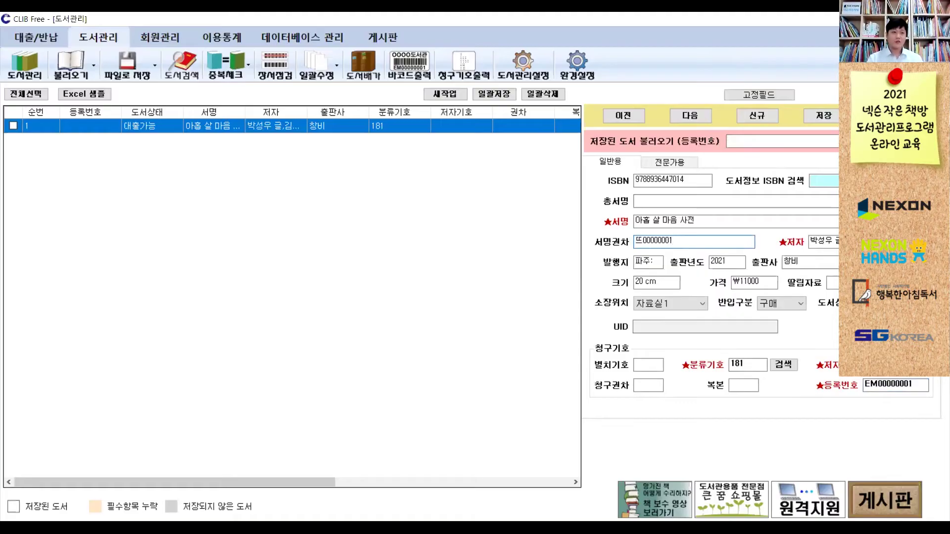
{"action": "left_click_drag", "start_coordinate": [636, 241], "coordinate": [643, 241]}
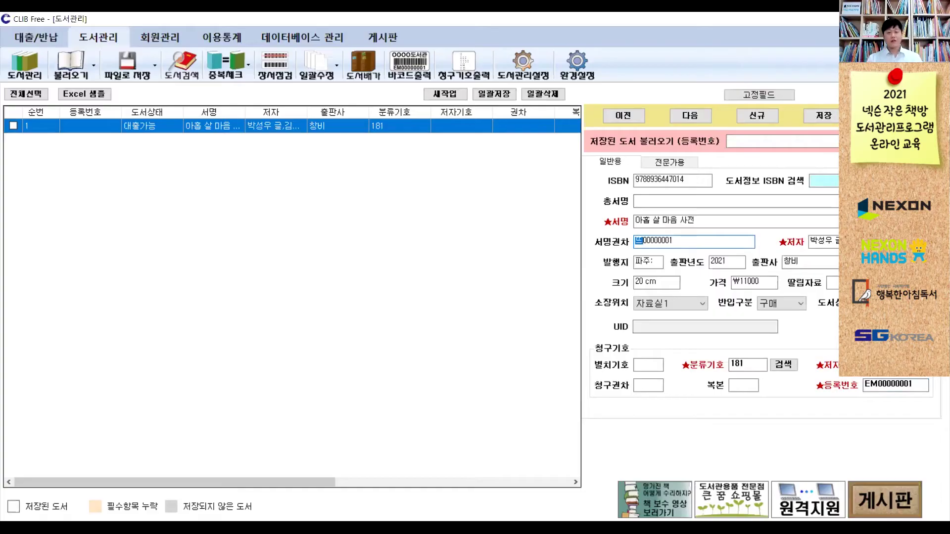
{"action": "left_click", "coordinate": [636, 241]}
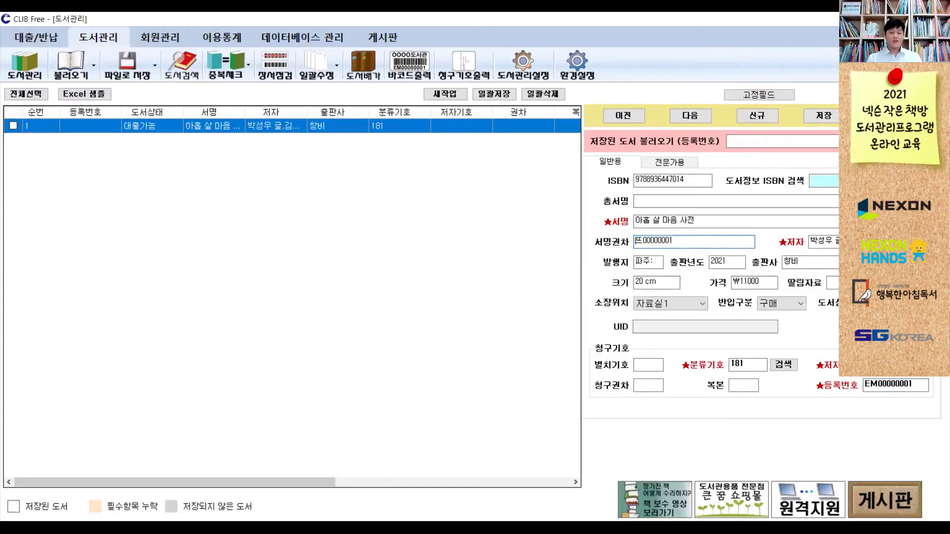
{"action": "key", "text": "shift+End"}
{"action": "key", "text": "BackSpace"}
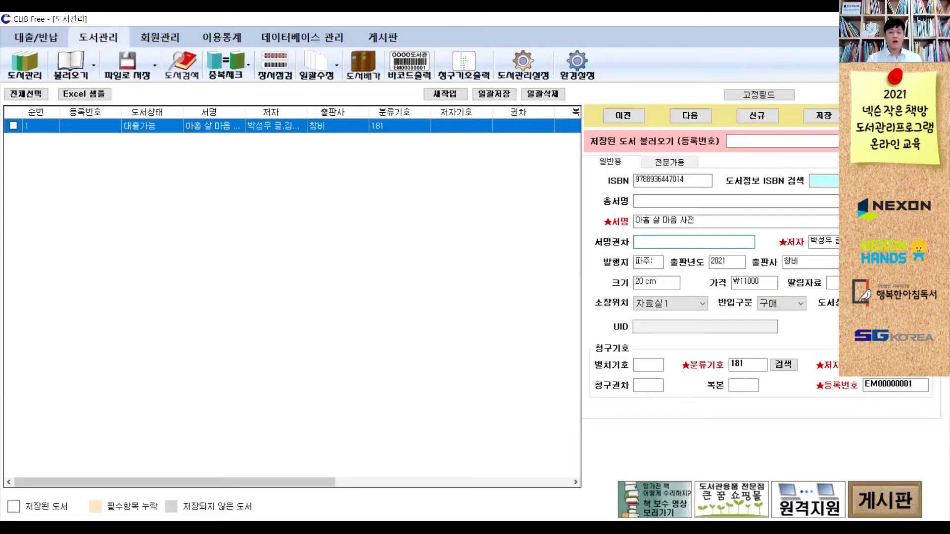
{"action": "type", "text": "EM00000001"}
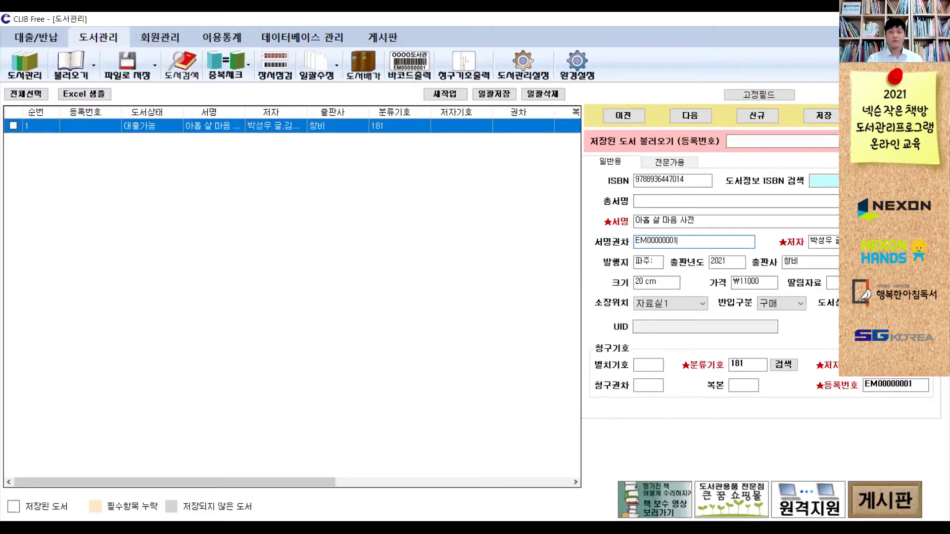
- Clear the stray EM00000001 from the 서명권차 field, leaving it empty
{"action": "key", "text": "BackSpace"}
{"action": "key", "text": "BackSpace"}
{"action": "key", "text": "BackSpace"}
{"action": "key", "text": "BackSpace"}
{"action": "key", "text": "BackSpace"}
{"action": "key", "text": "BackSpace"}
{"action": "key", "text": "BackSpace"}
{"action": "key", "text": "BackSpace"}
{"action": "key", "text": "BackSpace"}
{"action": "key", "text": "BackSpace"}
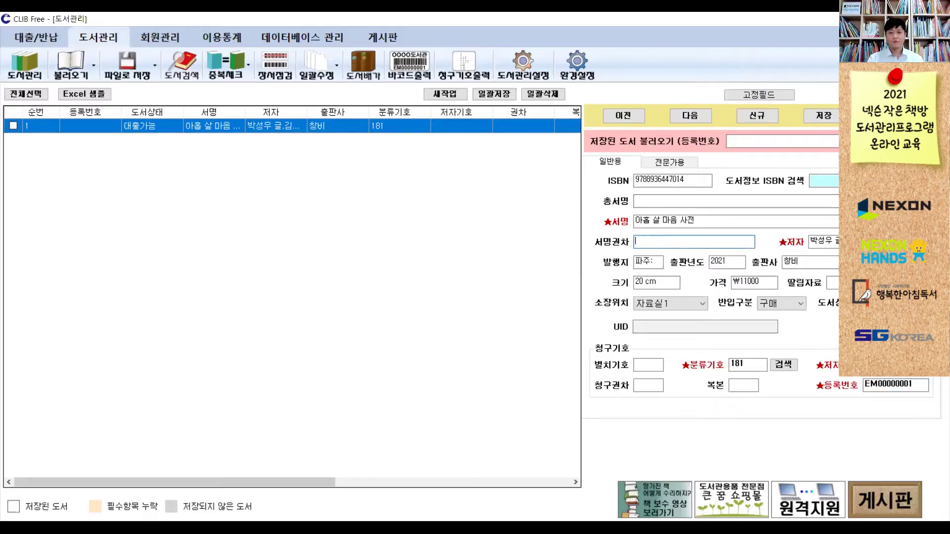
{"action": "left_click", "coordinate": [669, 180]}
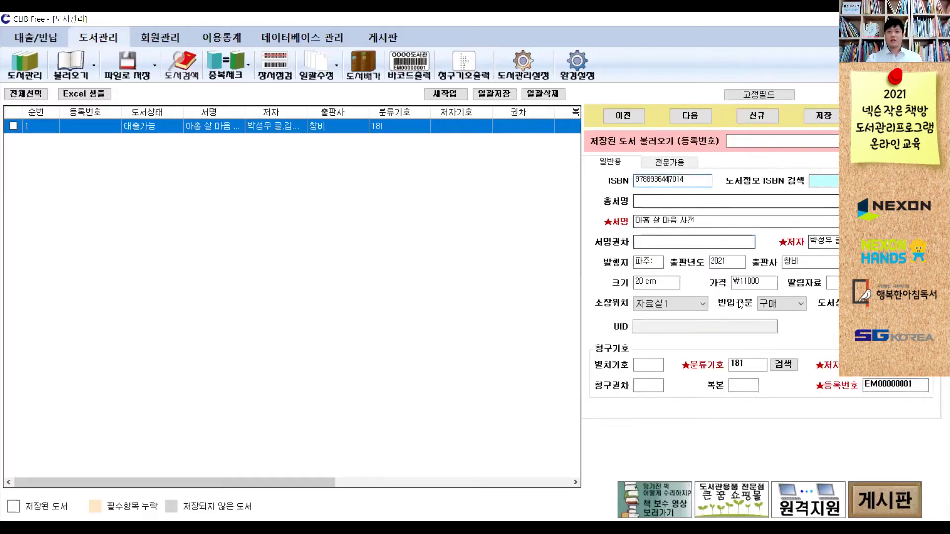
- Save the EM00000001 record, confirming both the 서지수정 and 서지저장 prompts
{"action": "left_click", "coordinate": [819, 121]}
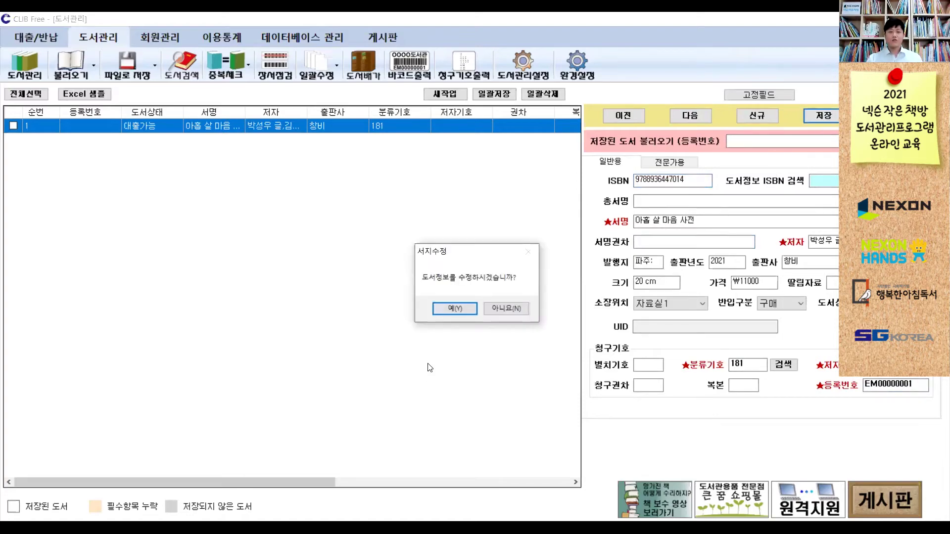
{"action": "left_click", "coordinate": [451, 313]}
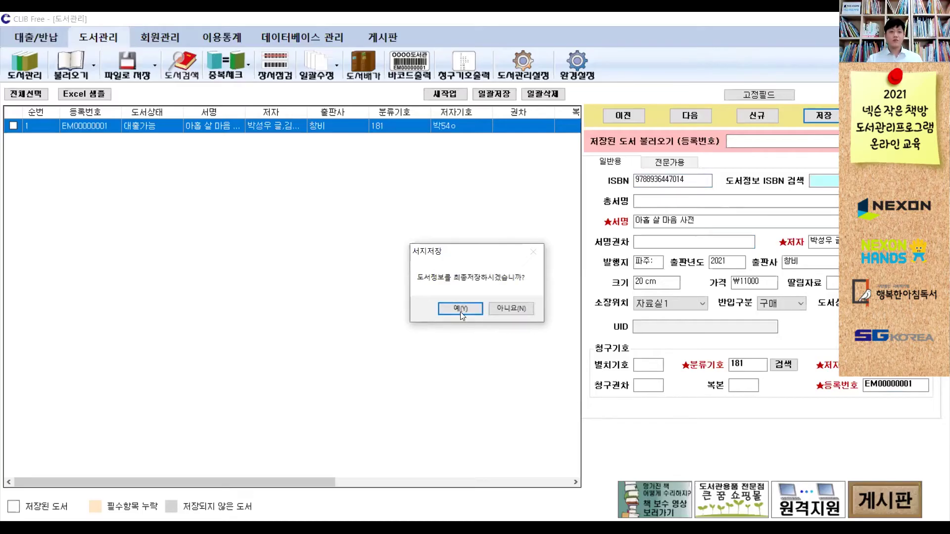
{"action": "left_click", "coordinate": [460, 308]}
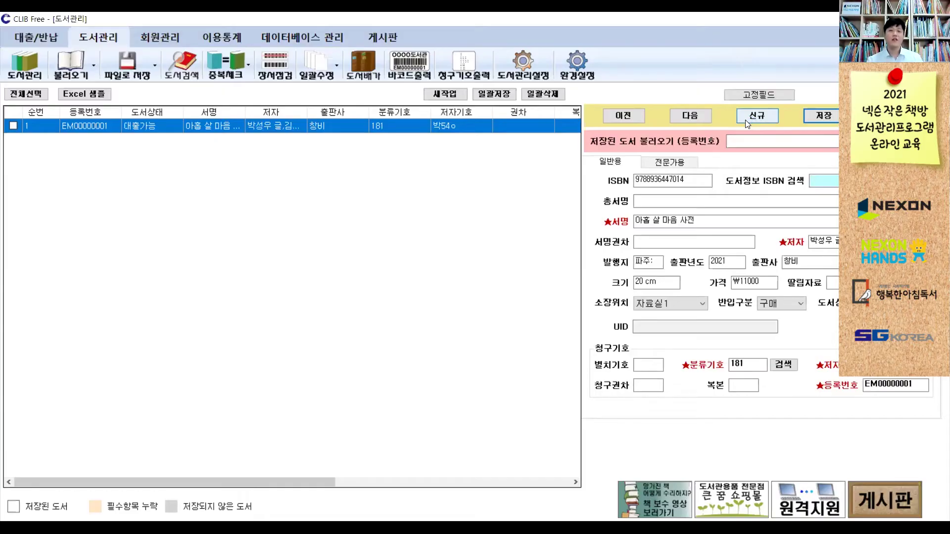
- Start a new blank record and locate the required title, author, classification and registration fields
{"action": "left_click", "coordinate": [746, 119]}
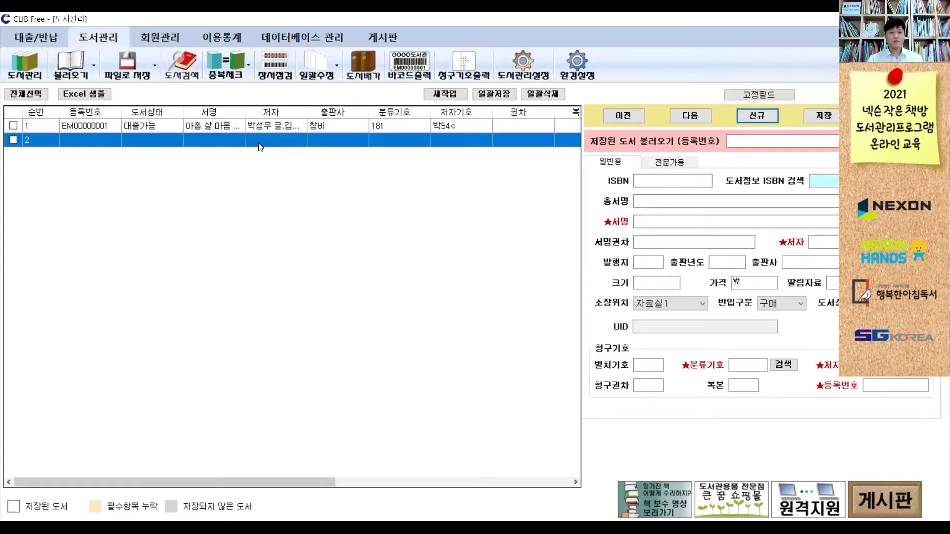
{"action": "left_click", "coordinate": [651, 220]}
{"action": "left_click", "coordinate": [819, 240]}
{"action": "left_click", "coordinate": [756, 364]}
{"action": "left_click", "coordinate": [881, 382]}
- Enter title 아홉 살 마음사전, author 박성우, classification 181 and registration number EM00000002
{"action": "left_click", "coordinate": [676, 220]}
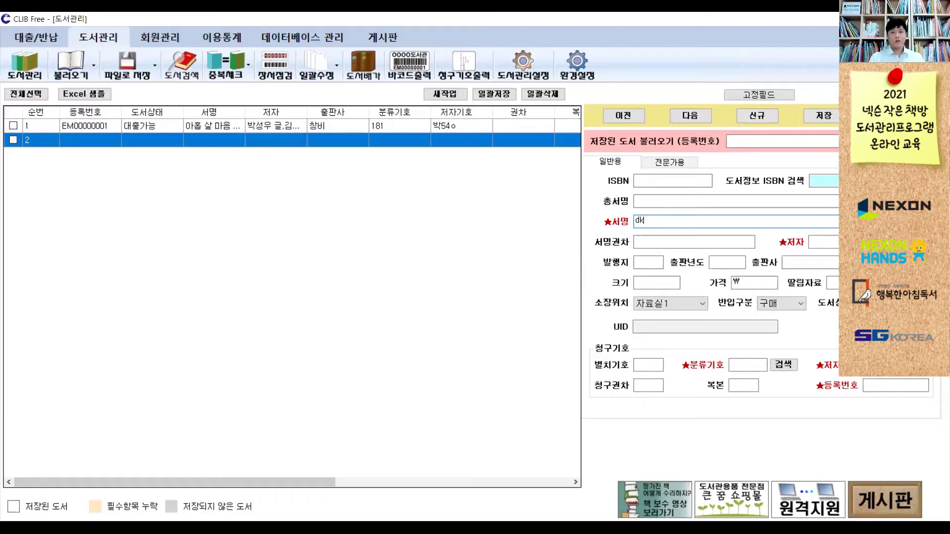
{"action": "type", "text": "아홉 "}
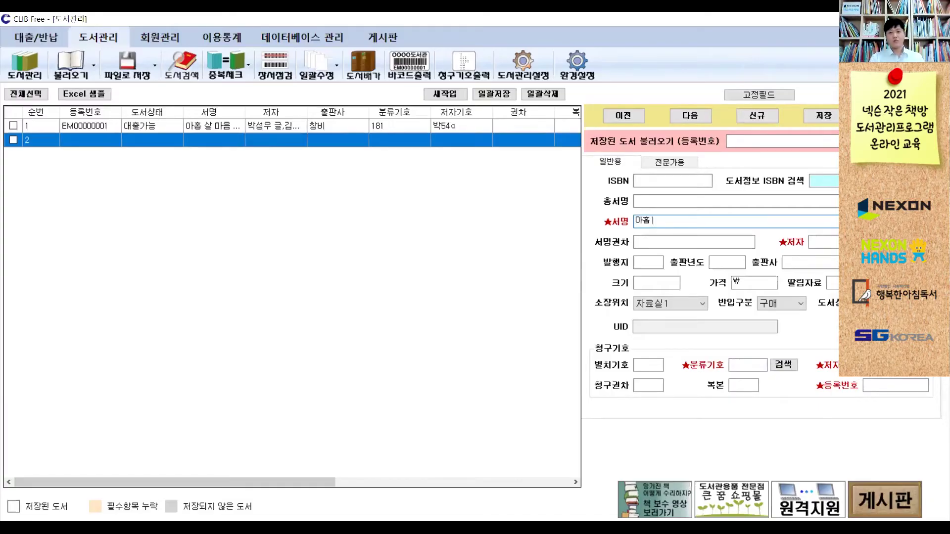
{"action": "type", "text": "살 마음사전"}
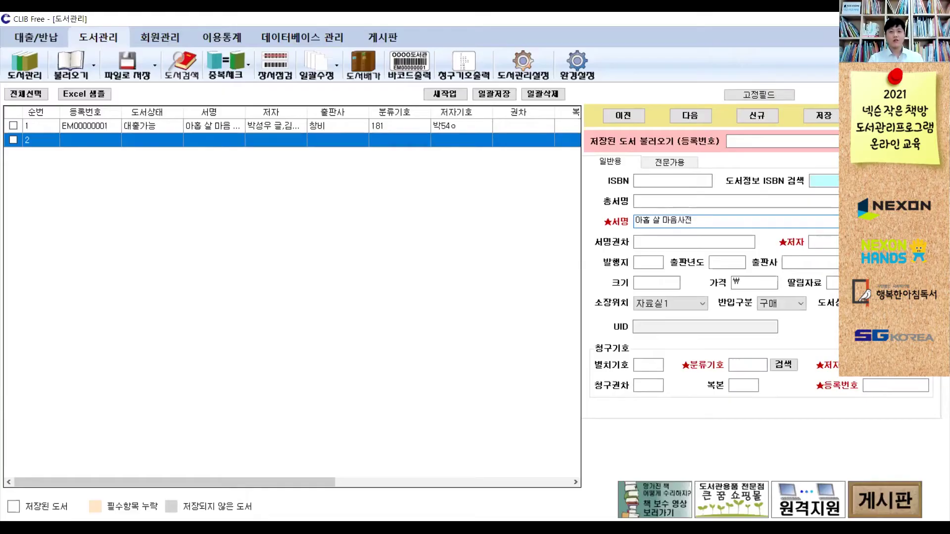
{"action": "left_click", "coordinate": [824, 241]}
{"action": "type", "text": "ㅂ박성"}
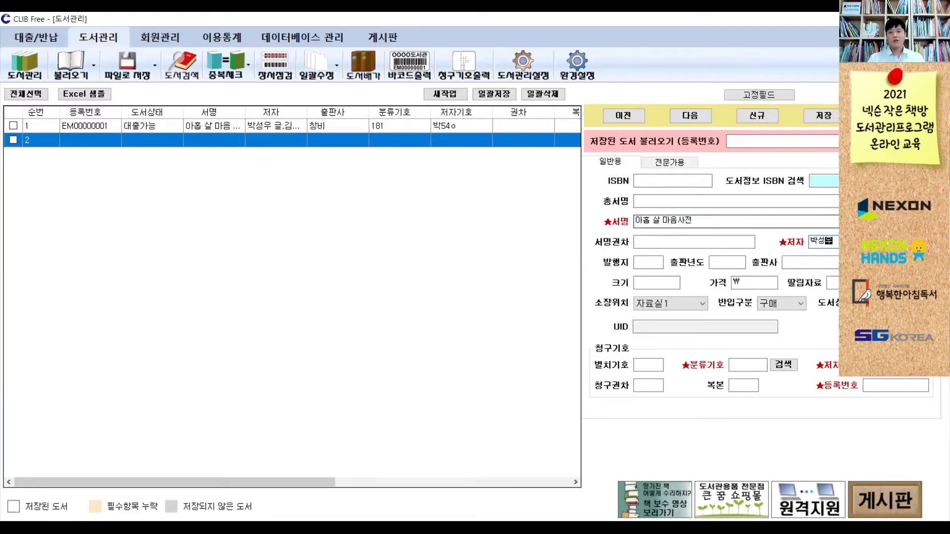
{"action": "type", "text": "우"}
{"action": "left_click", "coordinate": [731, 365]}
{"action": "type", "text": "181"}
{"action": "left_click", "coordinate": [896, 384]}
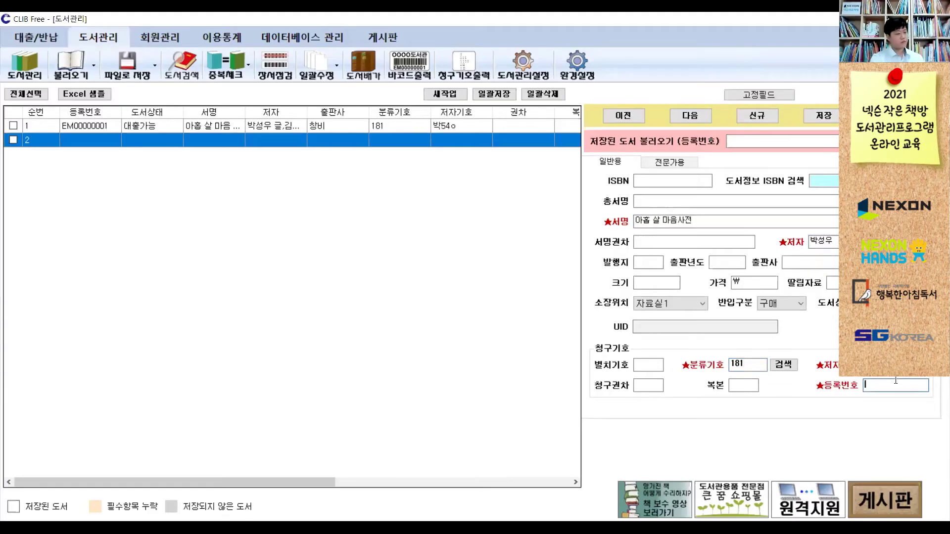
{"action": "type", "text": "EM00000002"}
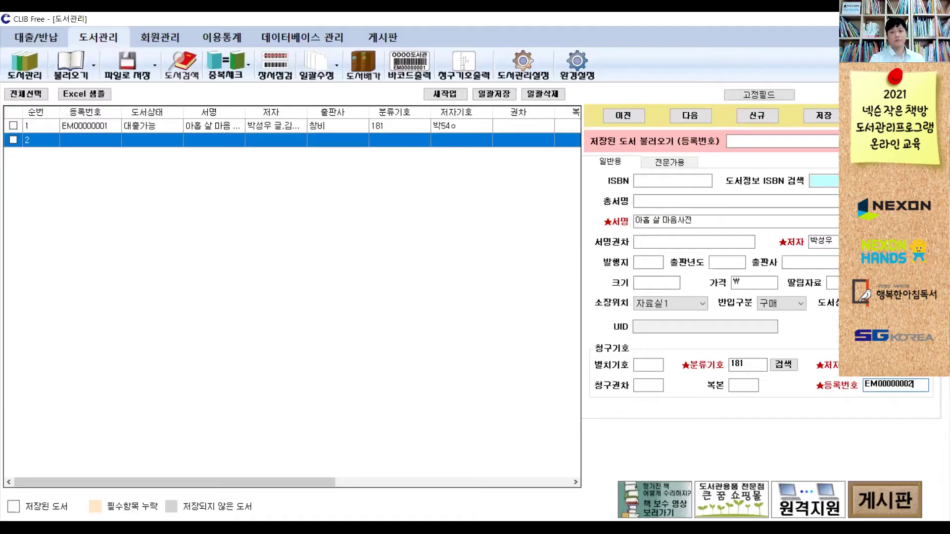
- Save the EM00000002 record, confirming 서지수정 and the duplicate registration-number overwrite
{"action": "left_click", "coordinate": [828, 119]}
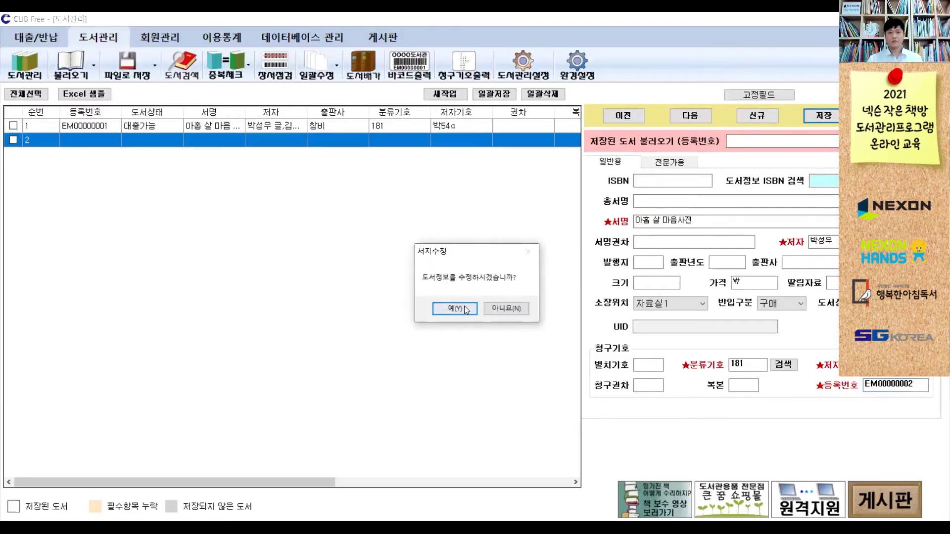
{"action": "left_click", "coordinate": [455, 309]}
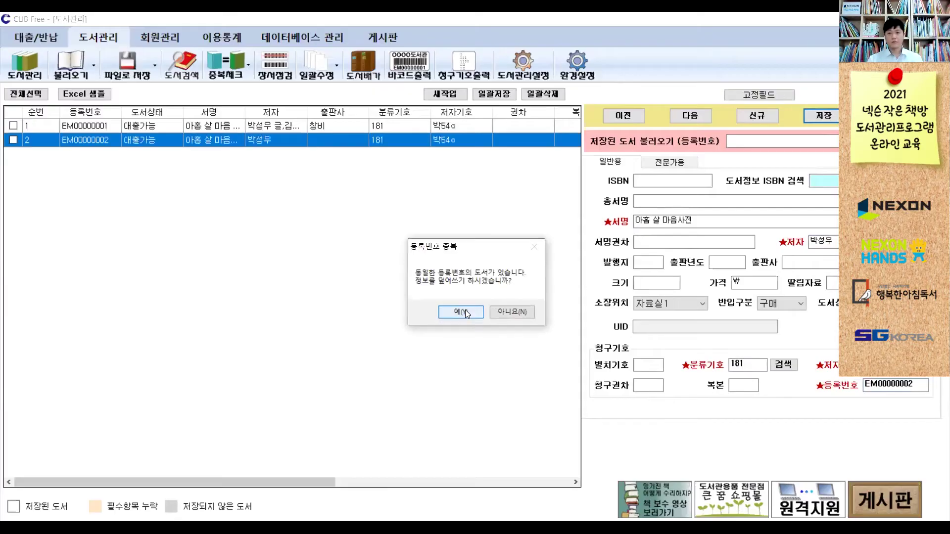
{"action": "left_click", "coordinate": [465, 312]}
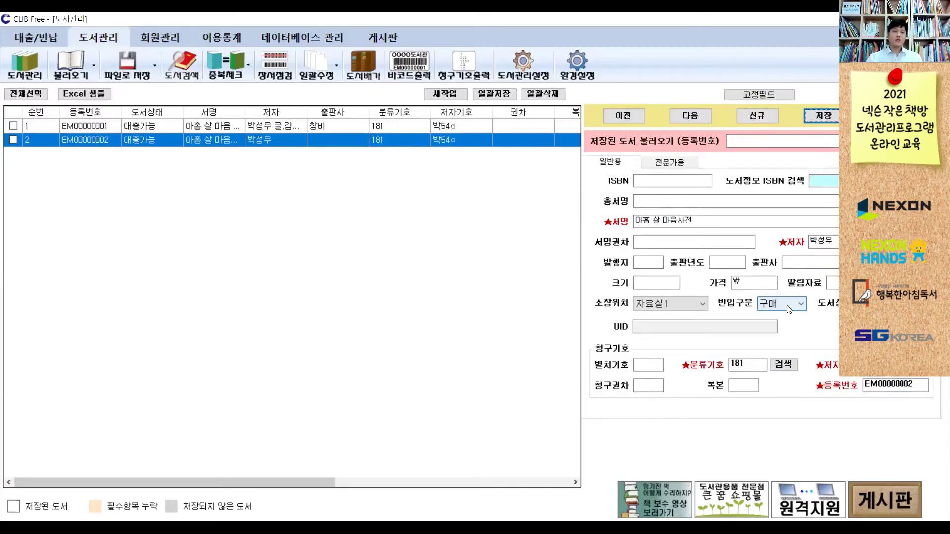
- Compare records EM00000001 and EM00000002, inspect classification 181, then return to the lecture slideshow
{"action": "left_click", "coordinate": [461, 125]}
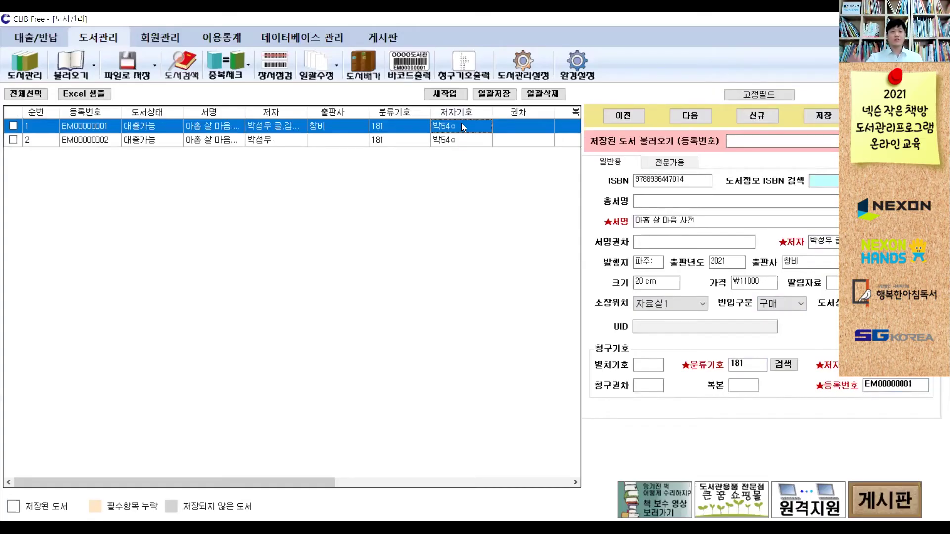
{"action": "left_click", "coordinate": [447, 142]}
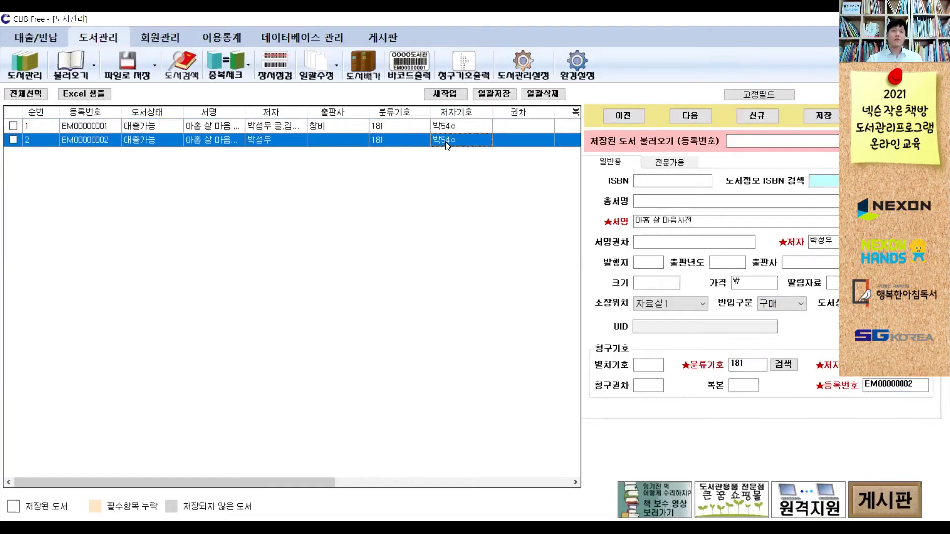
{"action": "double_click", "coordinate": [742, 365]}
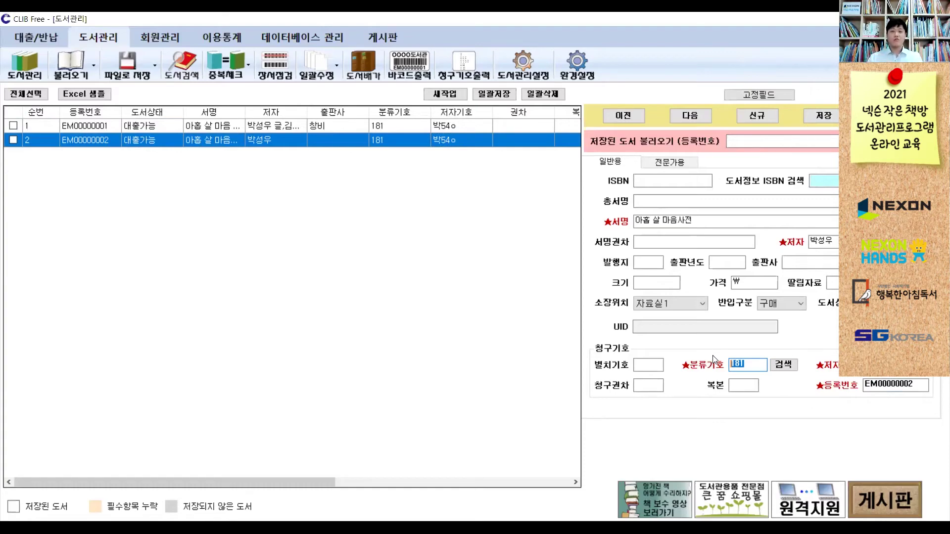
{"action": "left_click", "coordinate": [746, 366]}
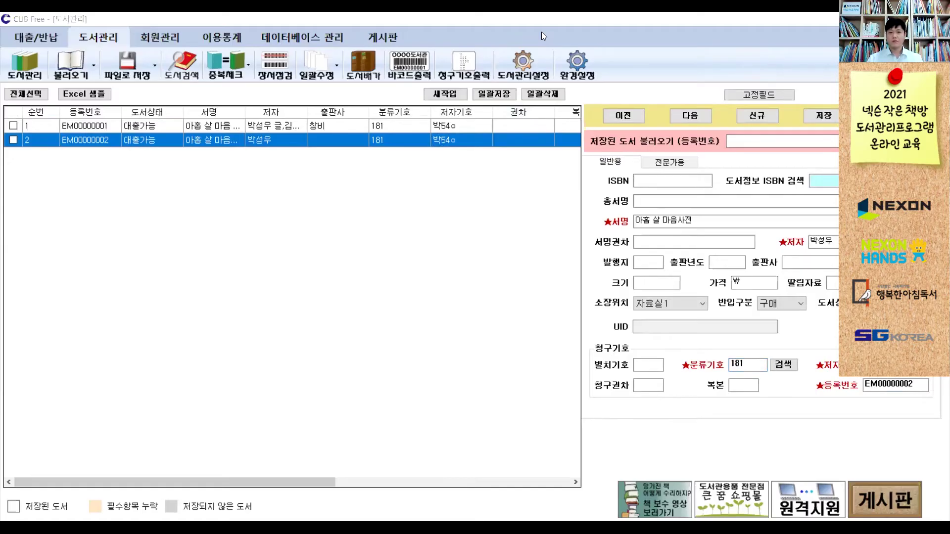
{"action": "key", "text": "alt+Tab"}
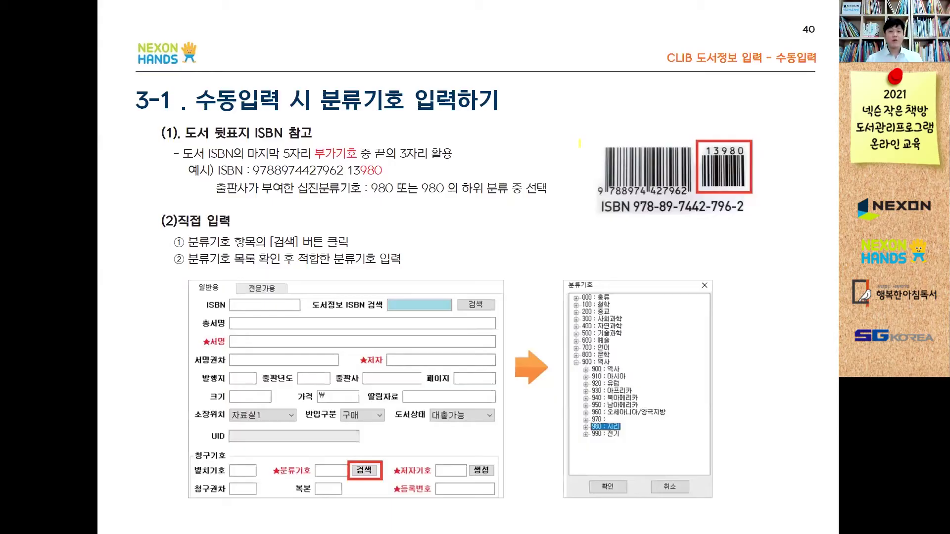
- Highlight the barcode, the 13980 add-on code and the word 부가기호 on slide 40
{"action": "mouse_move", "coordinate": [574, 132]}
{"action": "left_mouse_down"}
{"action": "mouse_move", "coordinate": [590, 233]}
{"action": "mouse_move", "coordinate": [759, 236]}
{"action": "mouse_move", "coordinate": [785, 140]}
{"action": "mouse_move", "coordinate": [751, 116]}
{"action": "mouse_move", "coordinate": [575, 131]}
{"action": "left_mouse_up"}
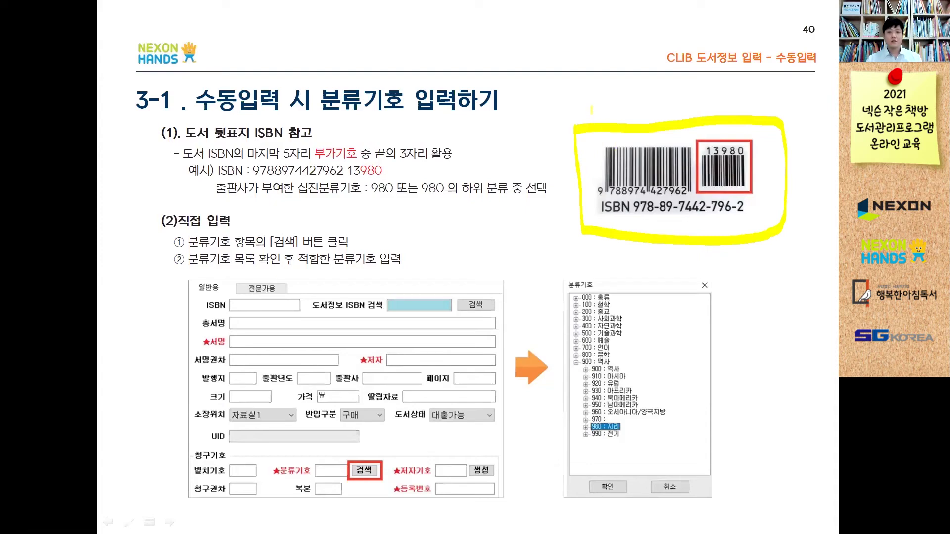
{"action": "left_click_drag", "start_coordinate": [591, 142], "coordinate": [692, 141]}
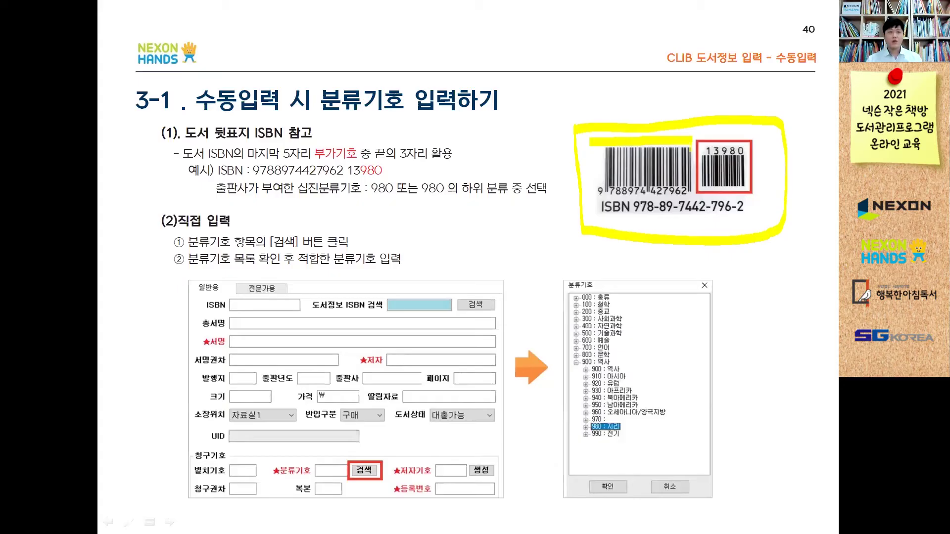
{"action": "left_click_drag", "start_coordinate": [701, 137], "coordinate": [744, 137]}
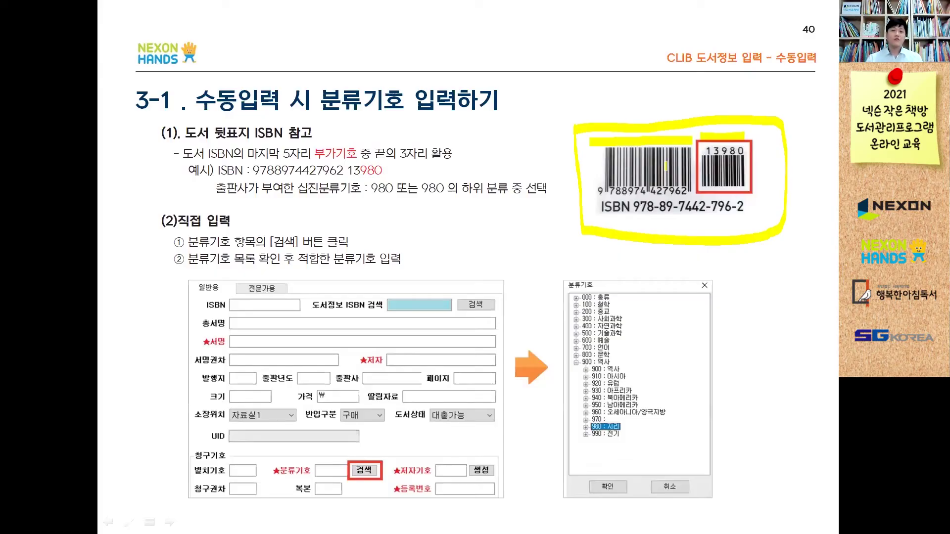
{"action": "left_click_drag", "start_coordinate": [601, 165], "coordinate": [685, 166]}
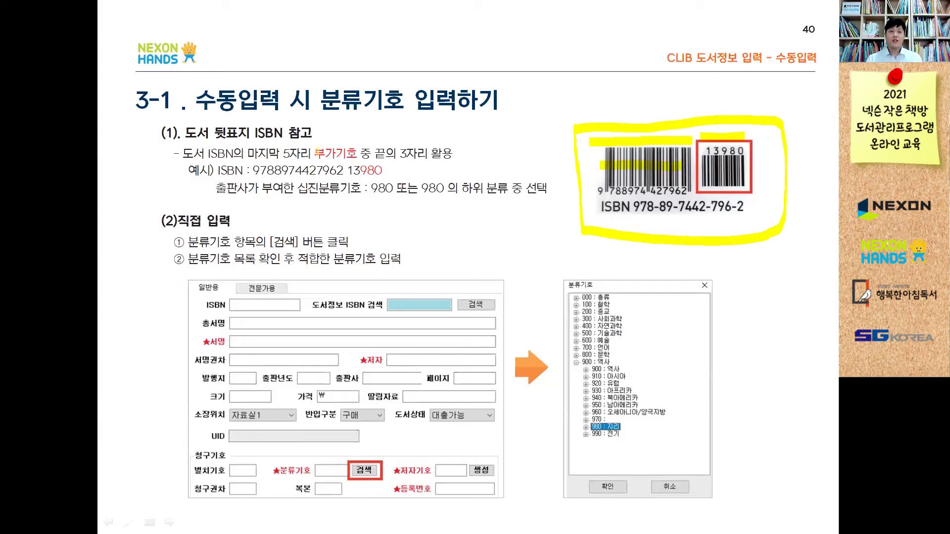
{"action": "left_click_drag", "start_coordinate": [315, 158], "coordinate": [354, 157]}
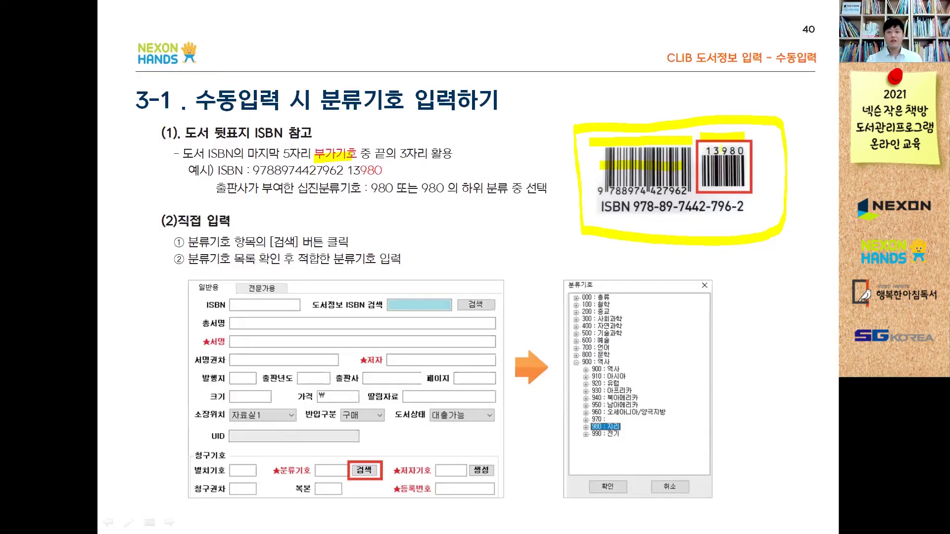
{"action": "left_click_drag", "start_coordinate": [722, 148], "coordinate": [735, 149]}
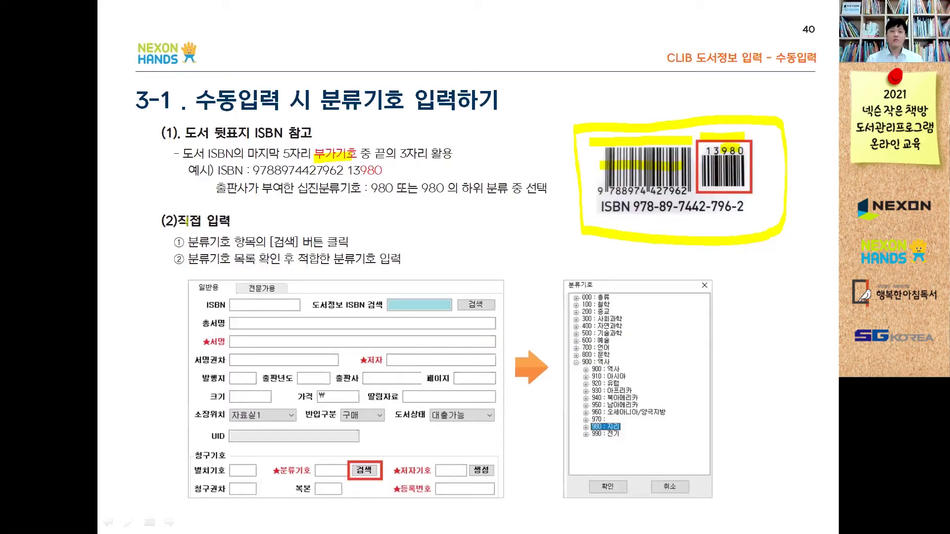
- Mark 직접 입력, the ★분류기호 field and the 400/500 classification entries, then advance to slide 41
{"action": "left_click_drag", "start_coordinate": [182, 221], "coordinate": [232, 223]}
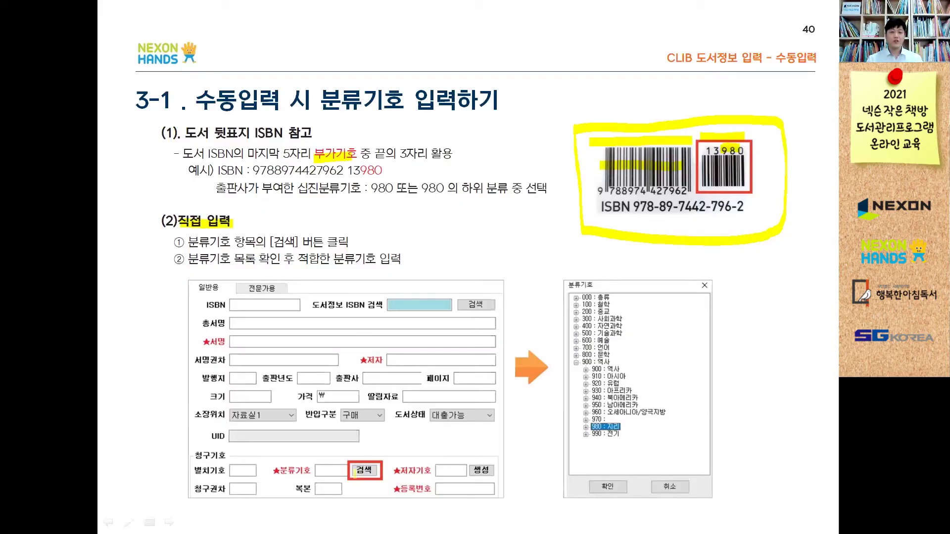
{"action": "left_click_drag", "start_coordinate": [275, 469], "coordinate": [370, 468]}
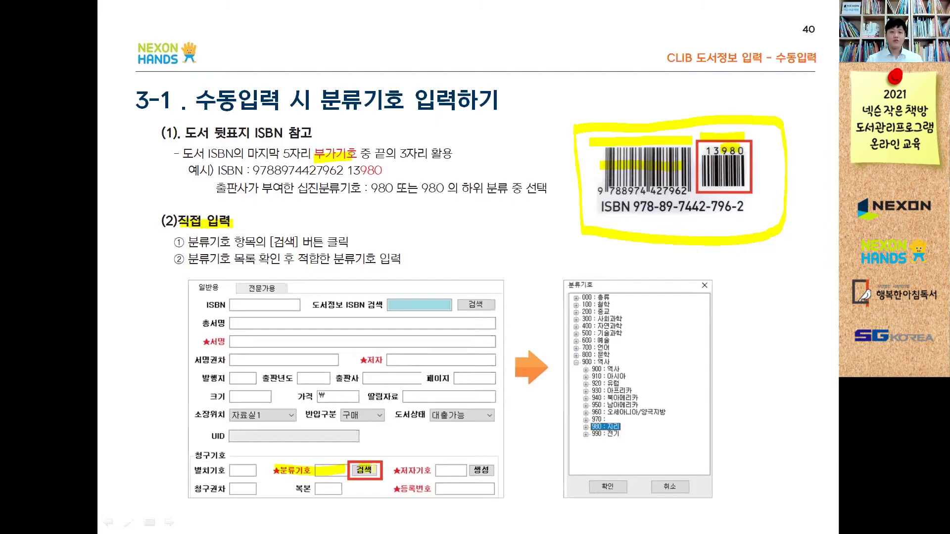
{"action": "mouse_move", "coordinate": [553, 287]}
{"action": "left_mouse_down"}
{"action": "mouse_move", "coordinate": [554, 499]}
{"action": "mouse_move", "coordinate": [733, 506]}
{"action": "mouse_move", "coordinate": [723, 272]}
{"action": "mouse_move", "coordinate": [589, 269]}
{"action": "mouse_move", "coordinate": [551, 282]}
{"action": "mouse_move", "coordinate": [550, 299]}
{"action": "left_mouse_up"}
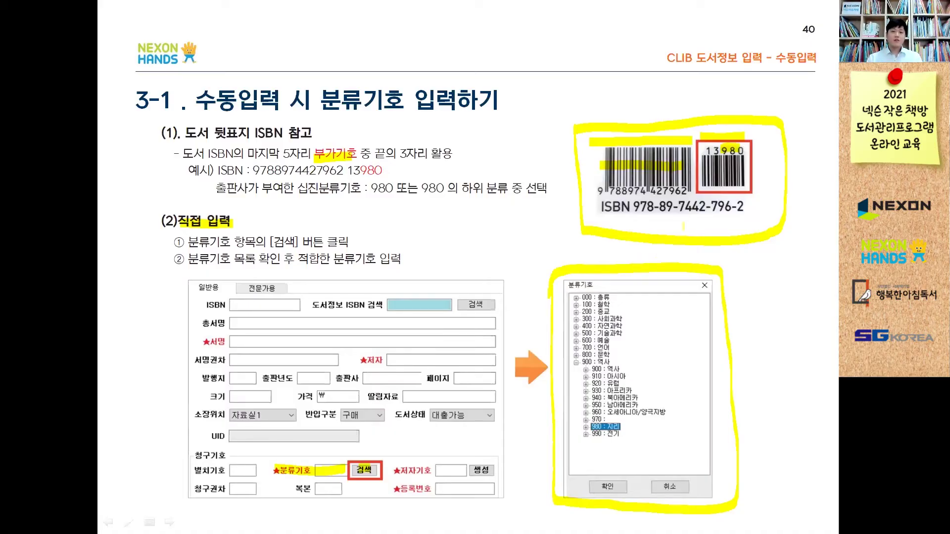
{"action": "mouse_move", "coordinate": [590, 324]}
{"action": "left_mouse_down"}
{"action": "mouse_move", "coordinate": [590, 334]}
{"action": "mouse_move", "coordinate": [619, 332]}
{"action": "left_mouse_up"}
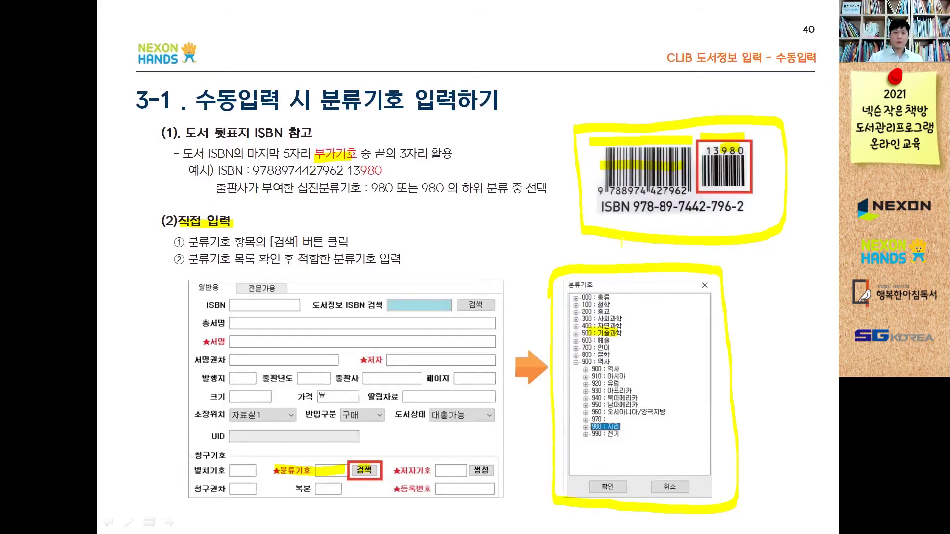
{"action": "key", "text": "Right"}
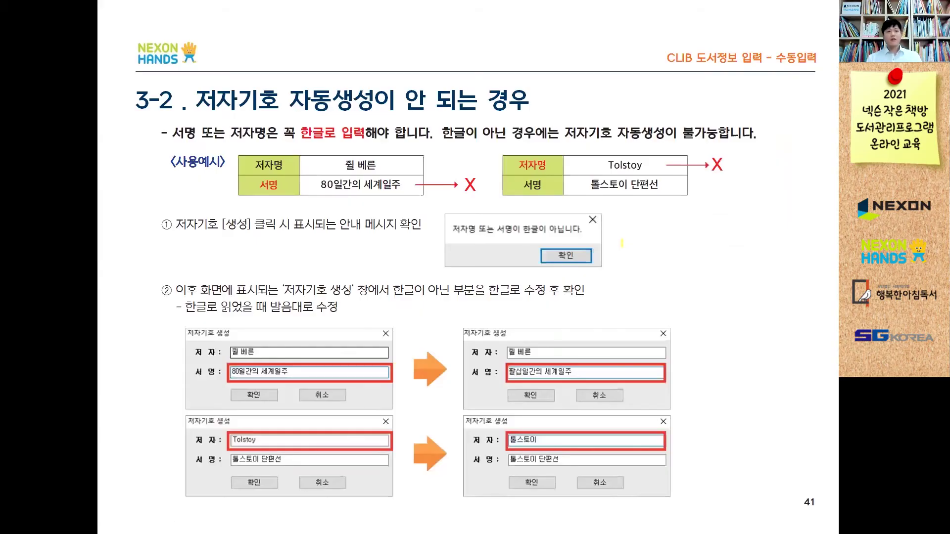
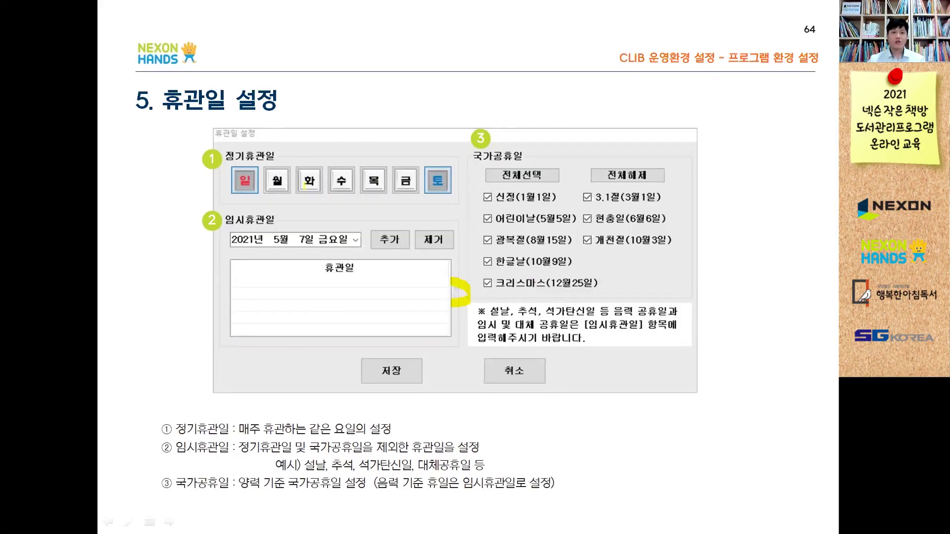
- Highlight 월, 국가공휴일, the lunar-holiday note and 임시휴관일, then advance to the 회원관리 slide
{"action": "mouse_move", "coordinate": [271, 188]}
{"action": "left_mouse_down"}
{"action": "mouse_move", "coordinate": [286, 158]}
{"action": "mouse_move", "coordinate": [227, 161]}
{"action": "left_mouse_up"}
{"action": "left_click_drag", "start_coordinate": [476, 155], "coordinate": [509, 155]}
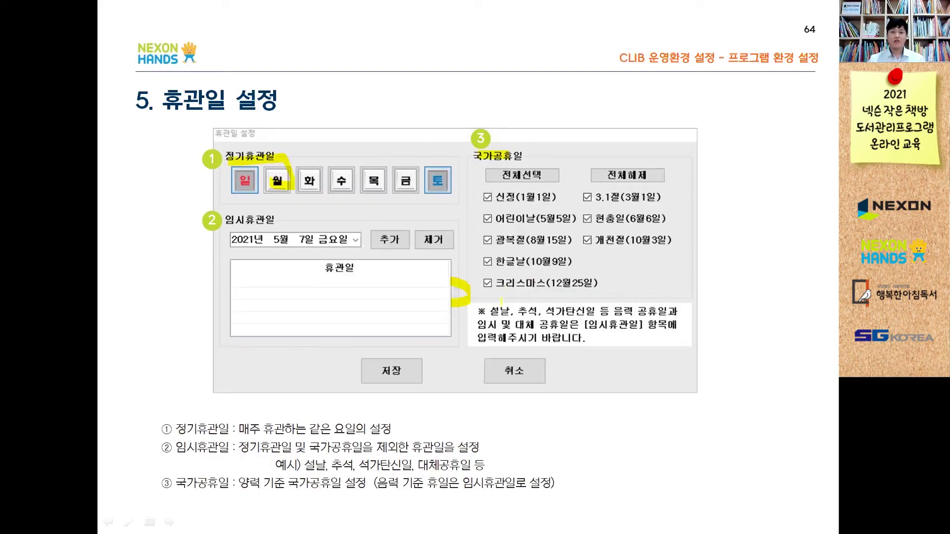
{"action": "left_click_drag", "start_coordinate": [492, 305], "coordinate": [663, 313]}
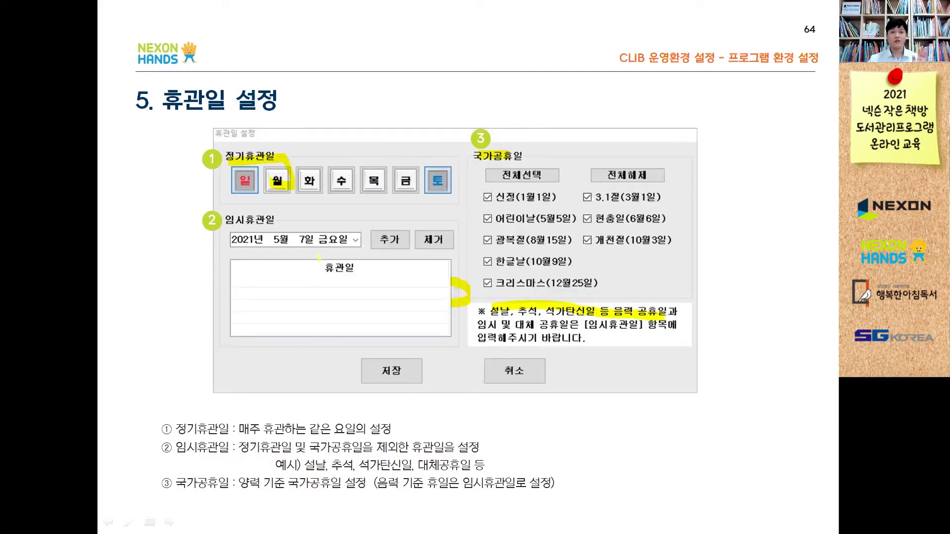
{"action": "left_click_drag", "start_coordinate": [222, 217], "coordinate": [275, 218]}
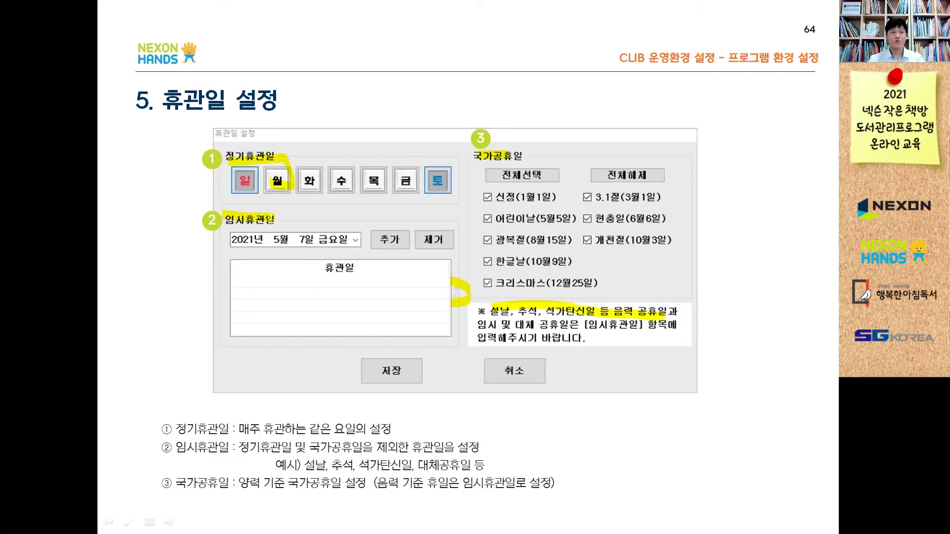
{"action": "key", "text": "Right"}
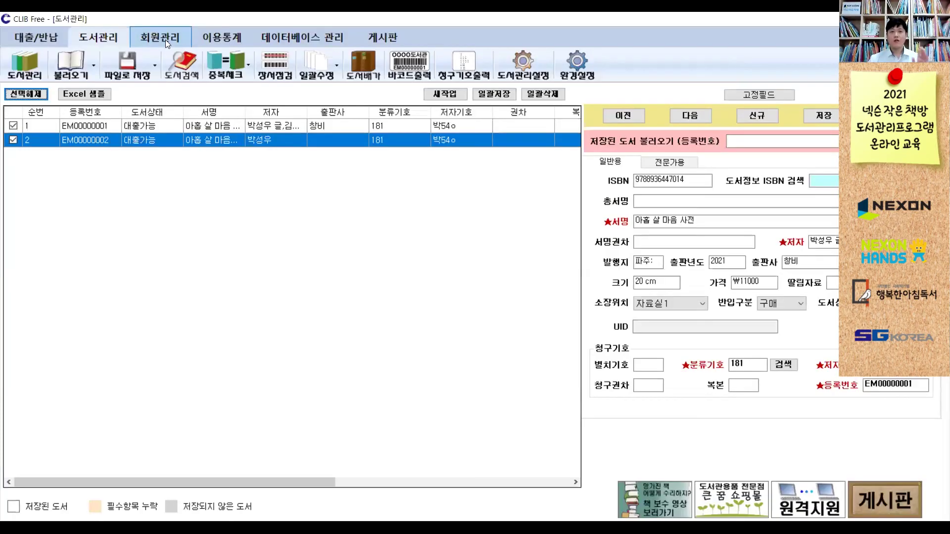
- Open the 회원관리 member management screen and start a new member entry
{"action": "left_click", "coordinate": [165, 39]}
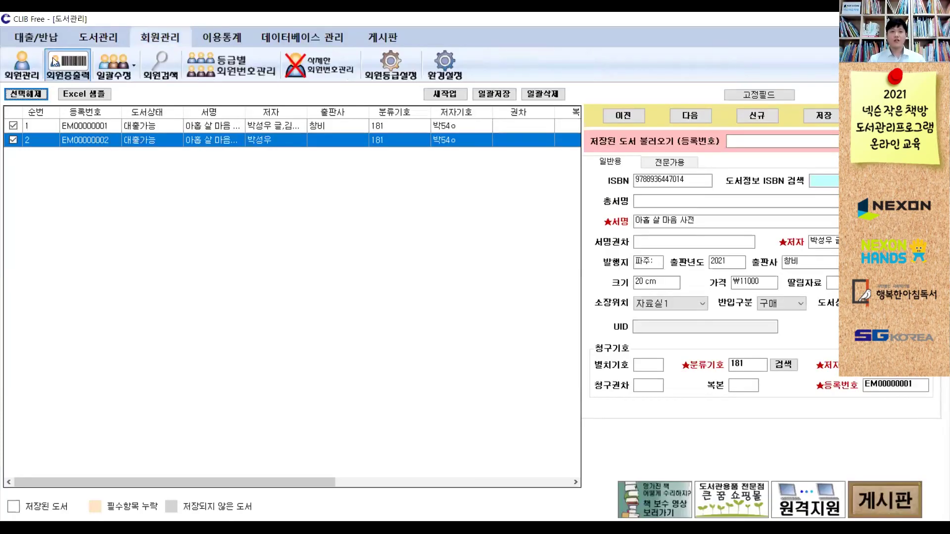
{"action": "left_click", "coordinate": [39, 64]}
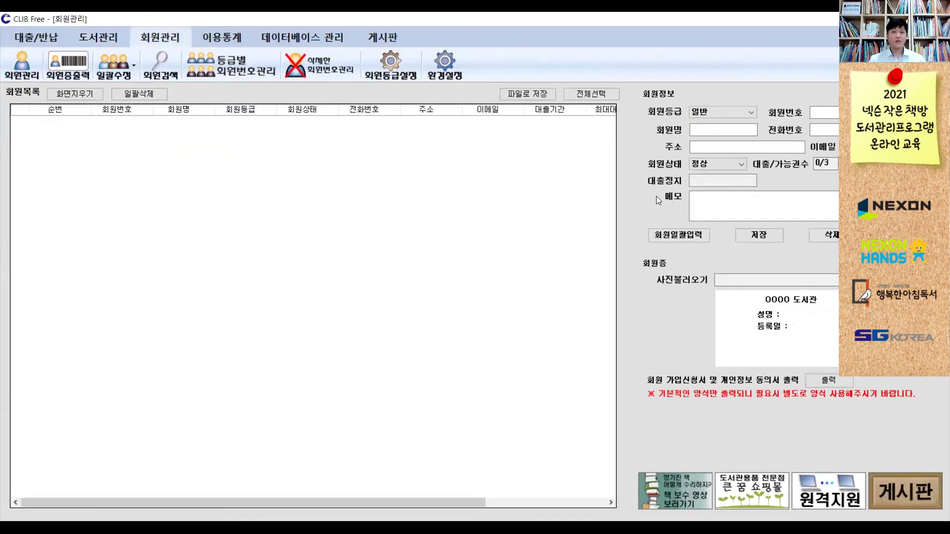
{"action": "left_click", "coordinate": [831, 115]}
- Enter the member's name, save the new member, and tick its row in the list
{"action": "left_click", "coordinate": [691, 129]}
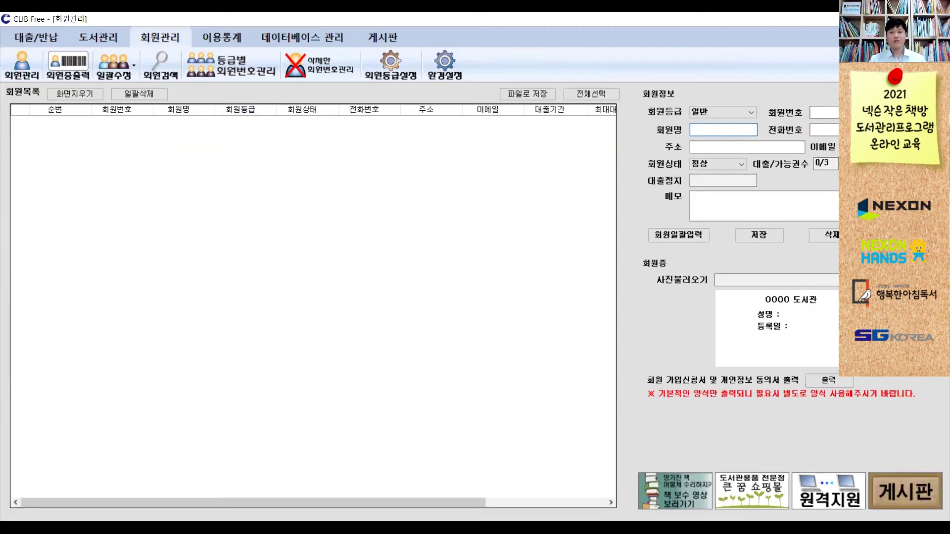
{"action": "left_click", "coordinate": [738, 127]}
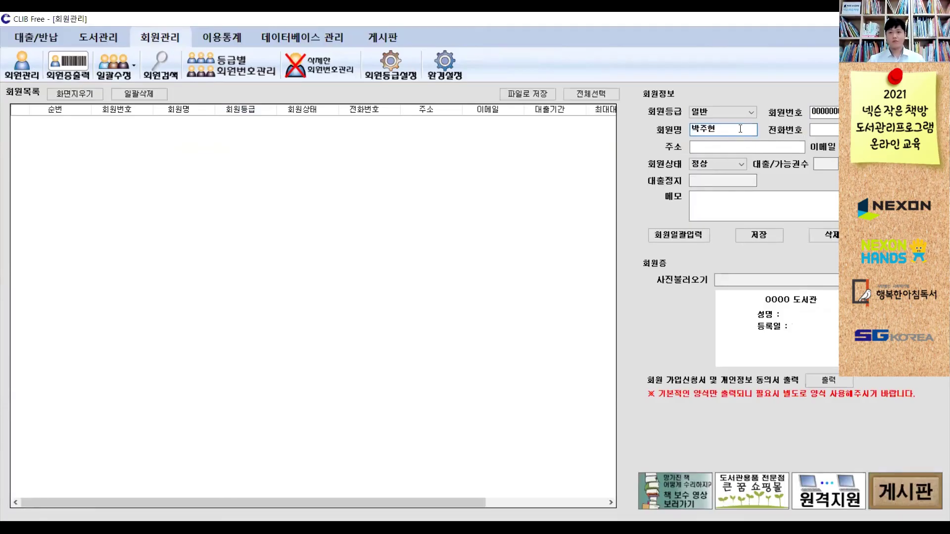
{"action": "left_click", "coordinate": [739, 237]}
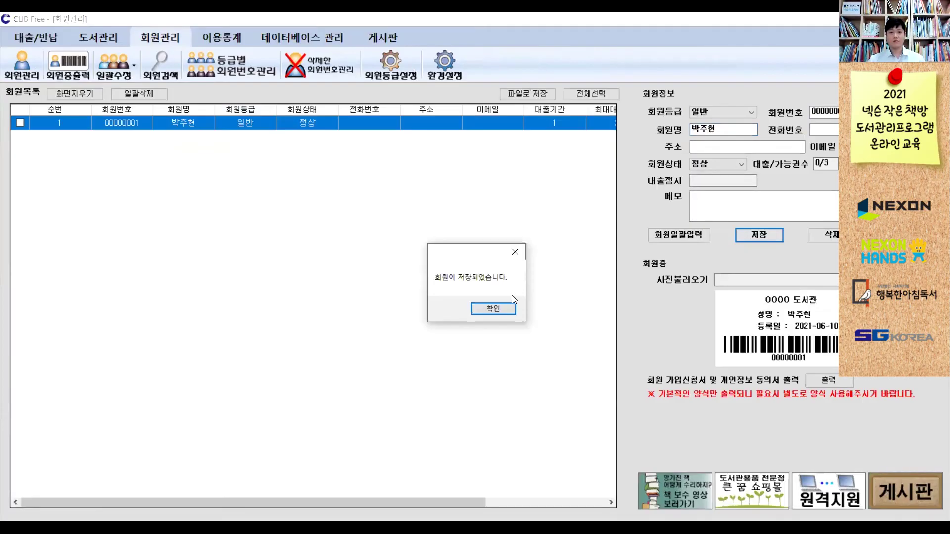
{"action": "left_click", "coordinate": [509, 309]}
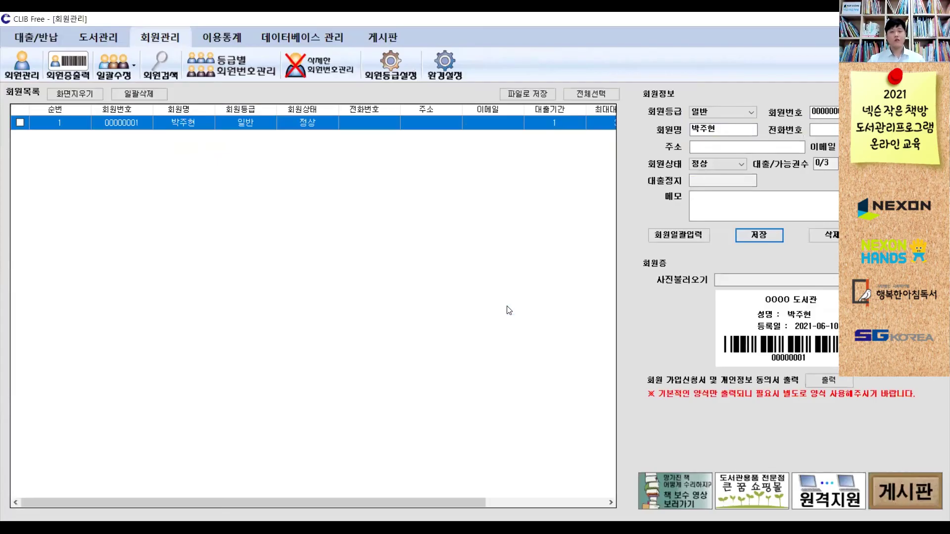
{"action": "left_click", "coordinate": [824, 130]}
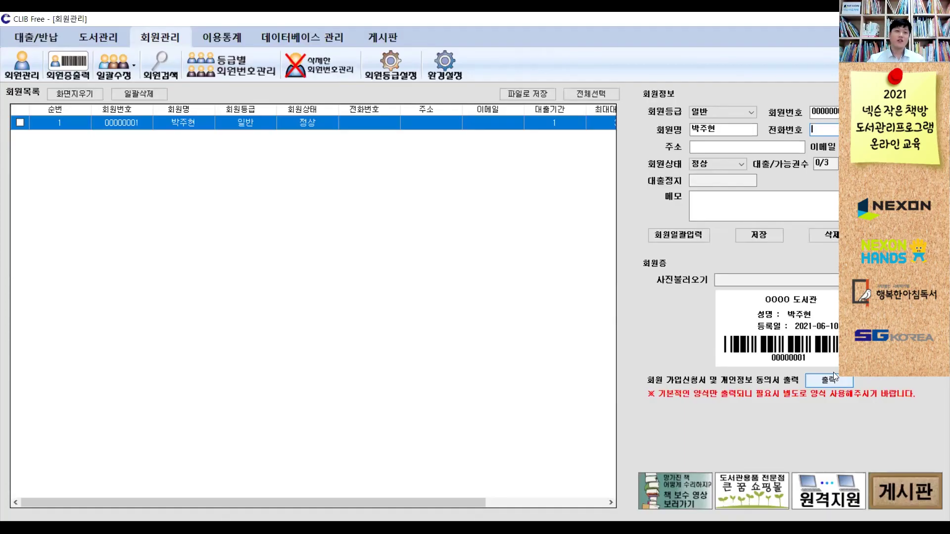
{"action": "left_click", "coordinate": [20, 123]}
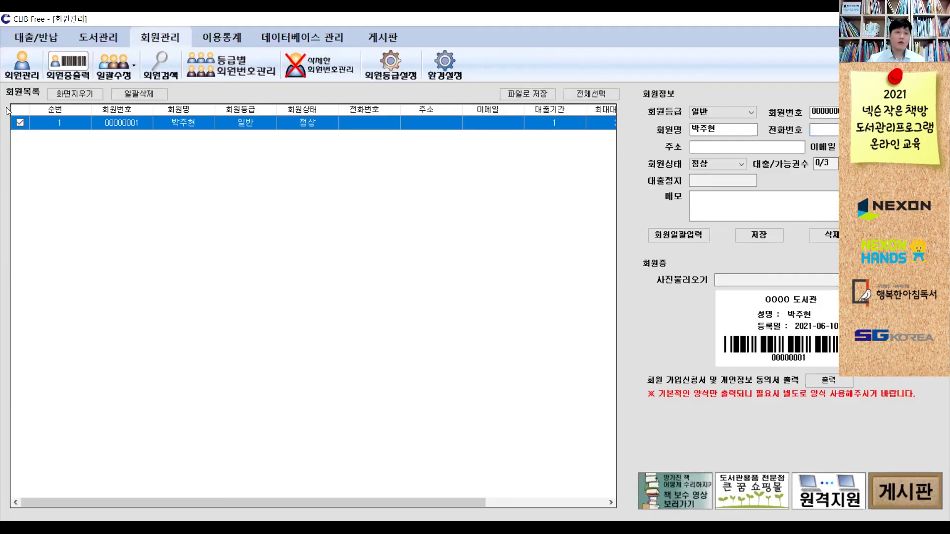
- Change the member card's library name to '넥슨 작은 책방', preview the card, then close the print window
{"action": "left_click", "coordinate": [59, 75]}
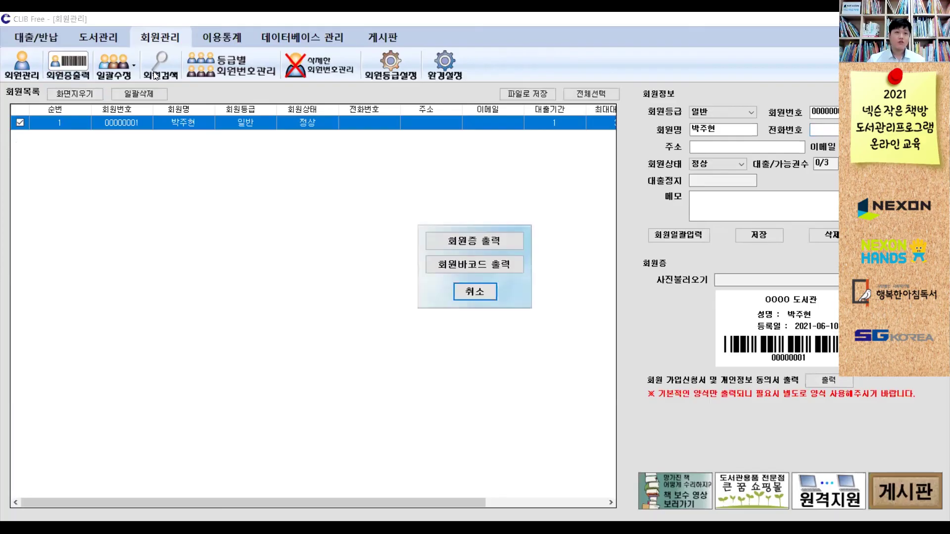
{"action": "left_click", "coordinate": [447, 245]}
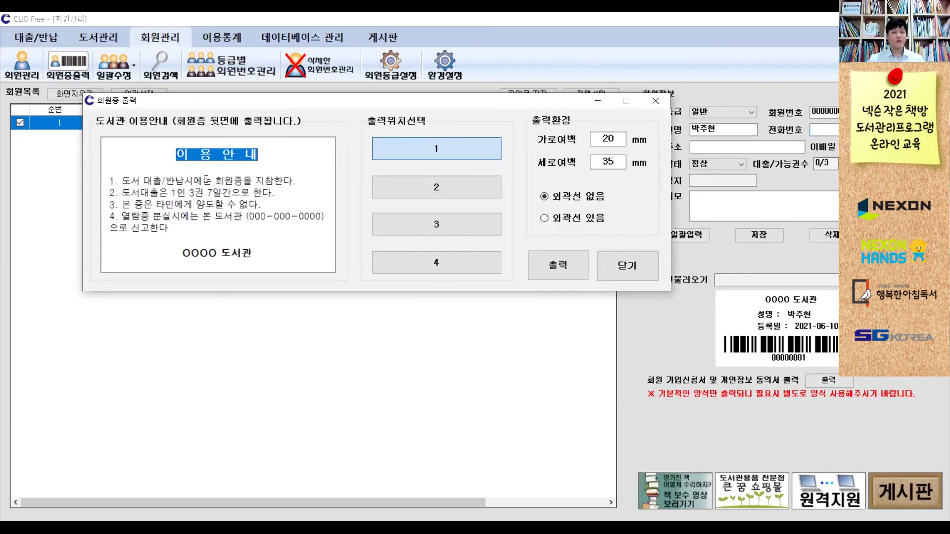
{"action": "left_click_drag", "start_coordinate": [182, 253], "coordinate": [259, 253]}
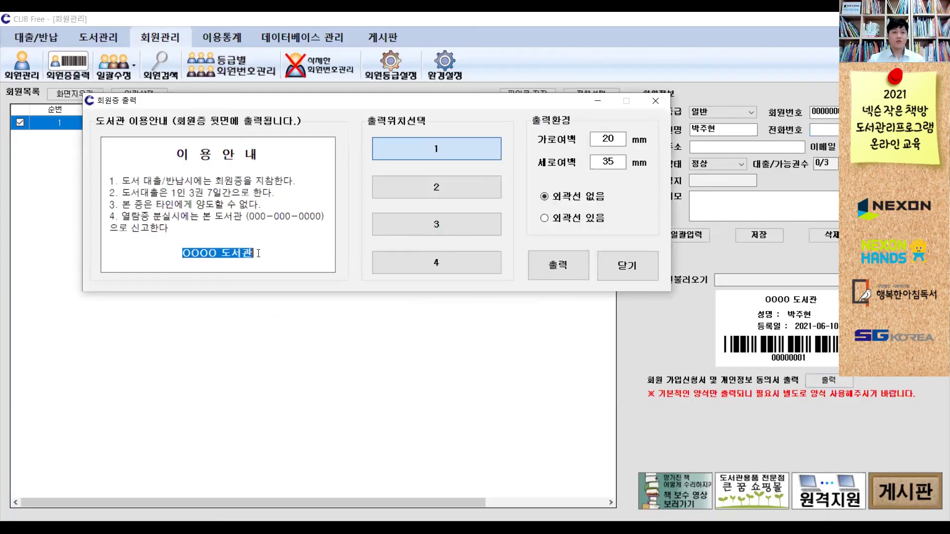
{"action": "type", "text": "넥슨 작은 책방"}
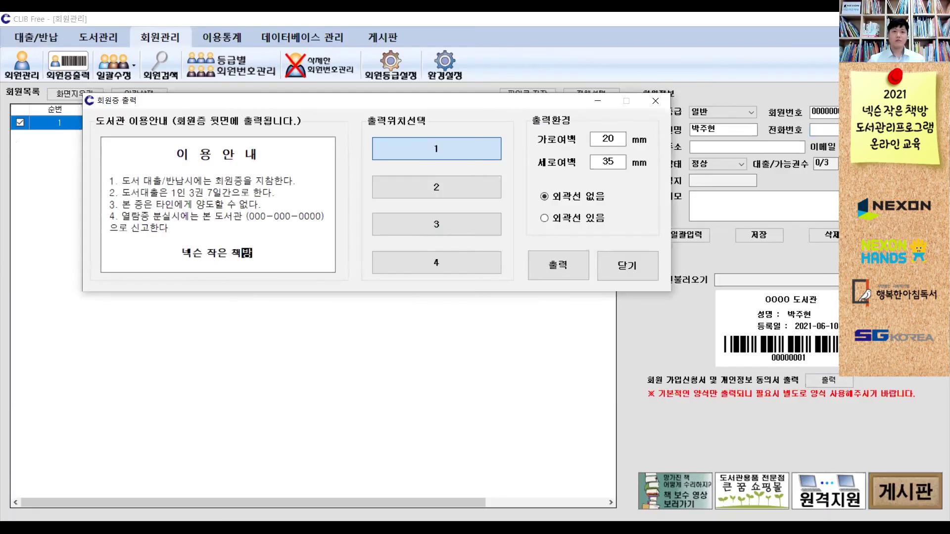
{"action": "left_click", "coordinate": [539, 271]}
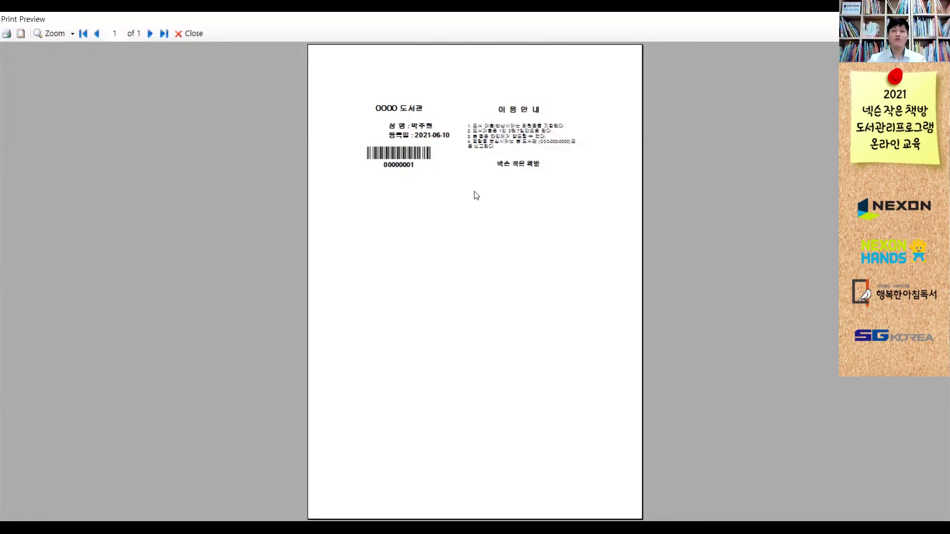
{"action": "left_click", "coordinate": [194, 32]}
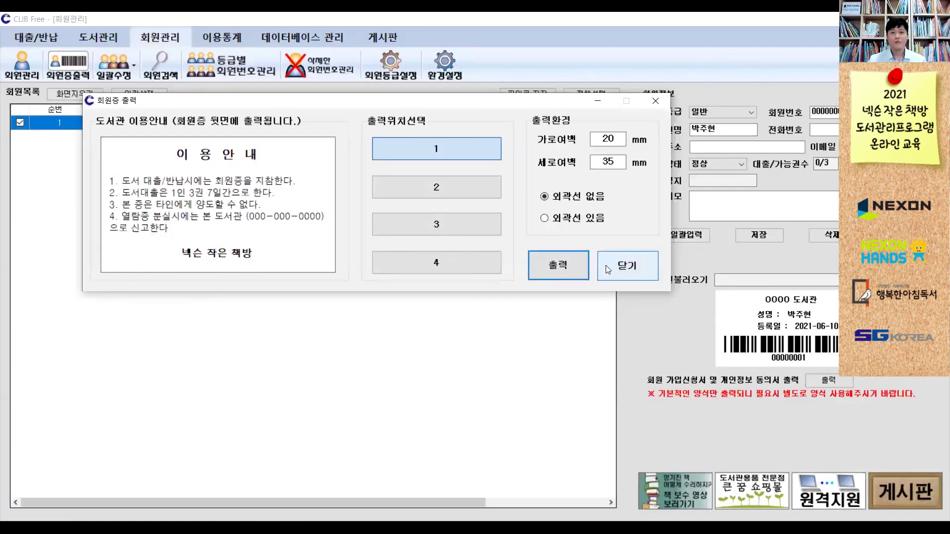
{"action": "left_click", "coordinate": [608, 265]}
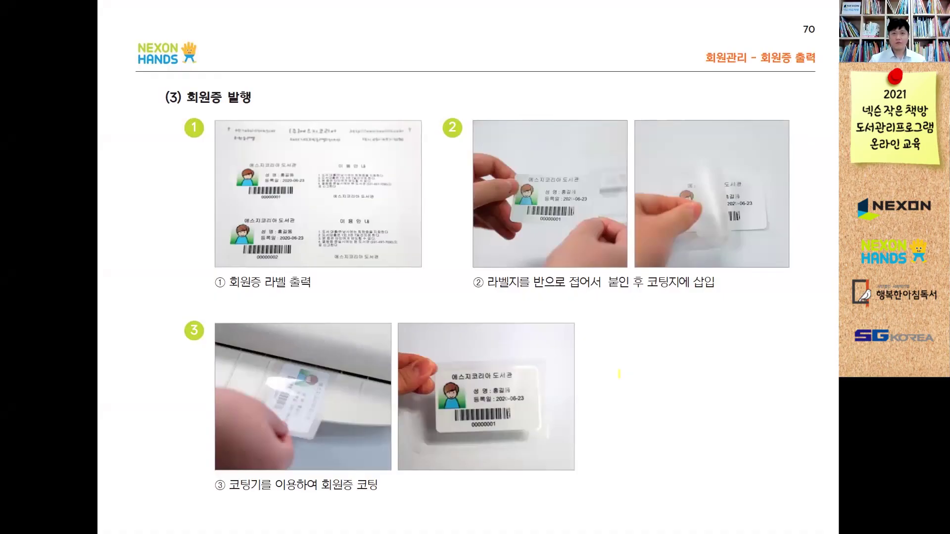
- Advance the slideshow to slide 71, the 도서 대출/반납 section title
{"action": "key", "text": "Right"}
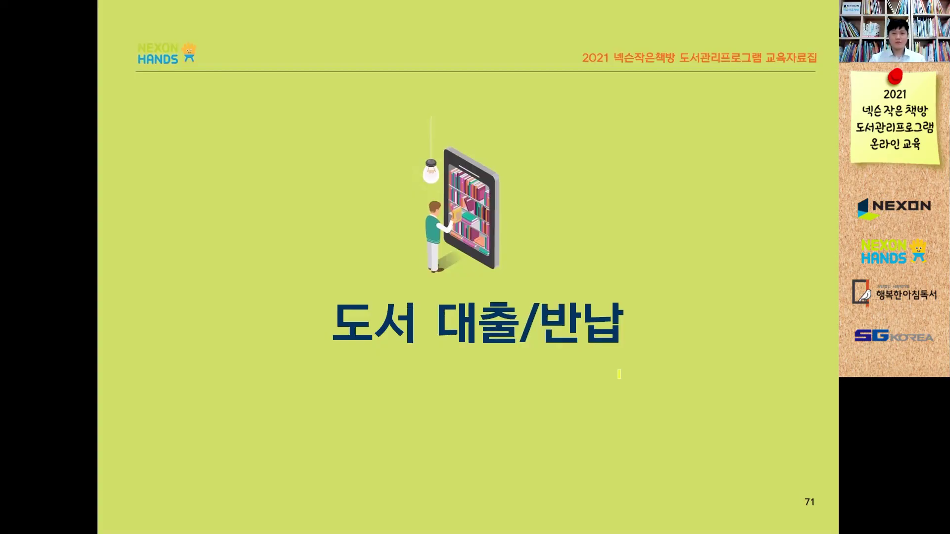
{"action": "key", "text": "Right"}
{"action": "key", "text": "Left"}
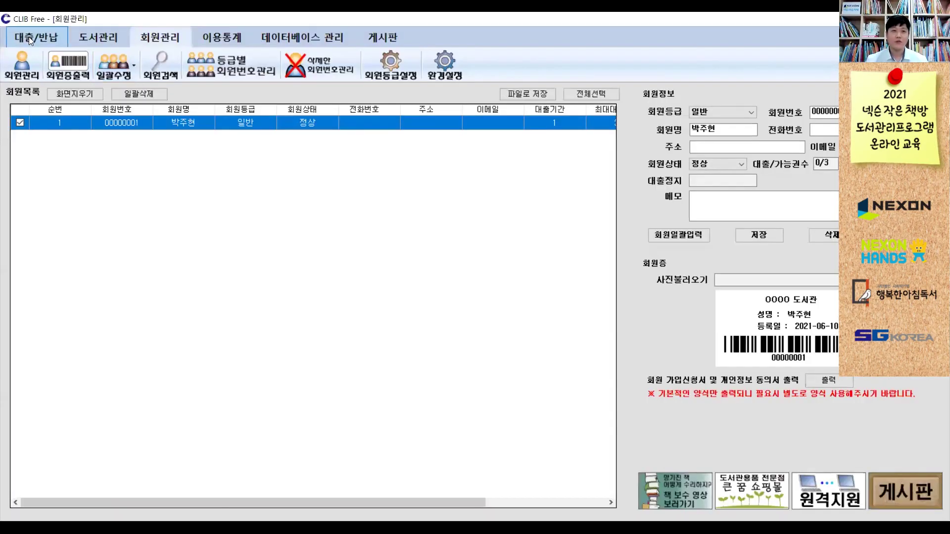
- Open the 대출 loan screen and look up member number 1
{"action": "left_click", "coordinate": [28, 36]}
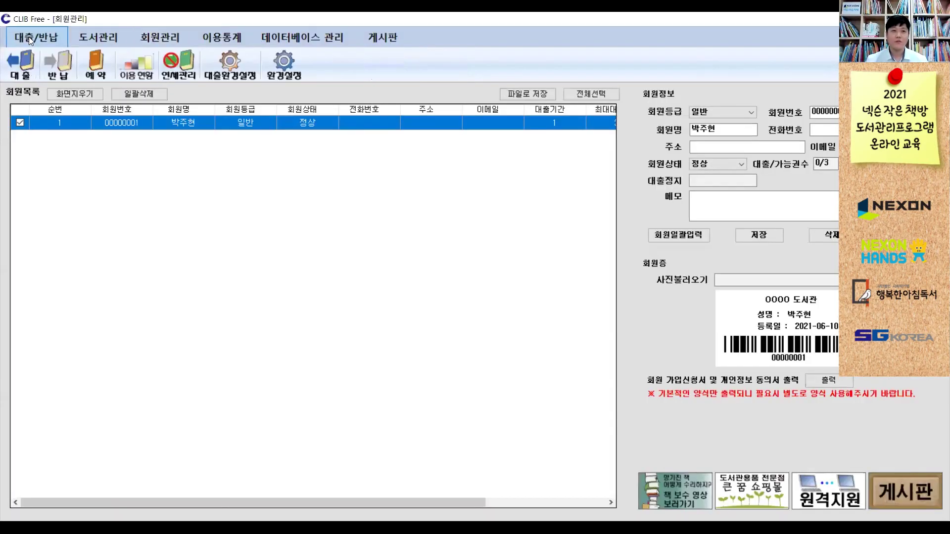
{"action": "left_click", "coordinate": [22, 62]}
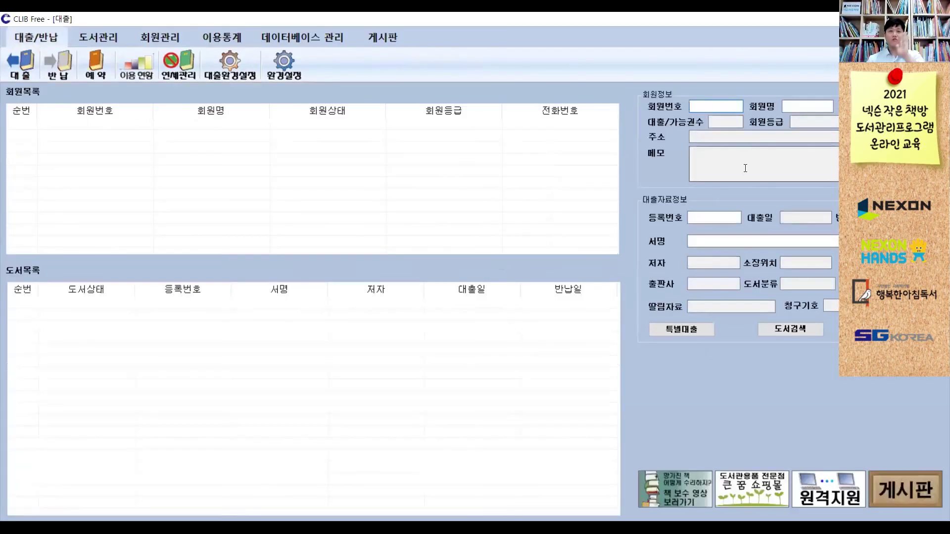
{"action": "left_click", "coordinate": [716, 216]}
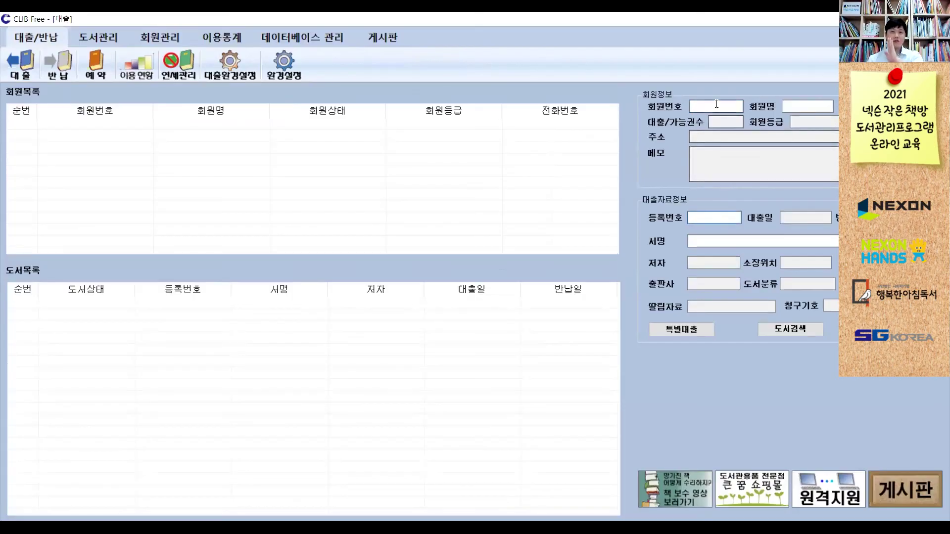
{"action": "left_click", "coordinate": [717, 105]}
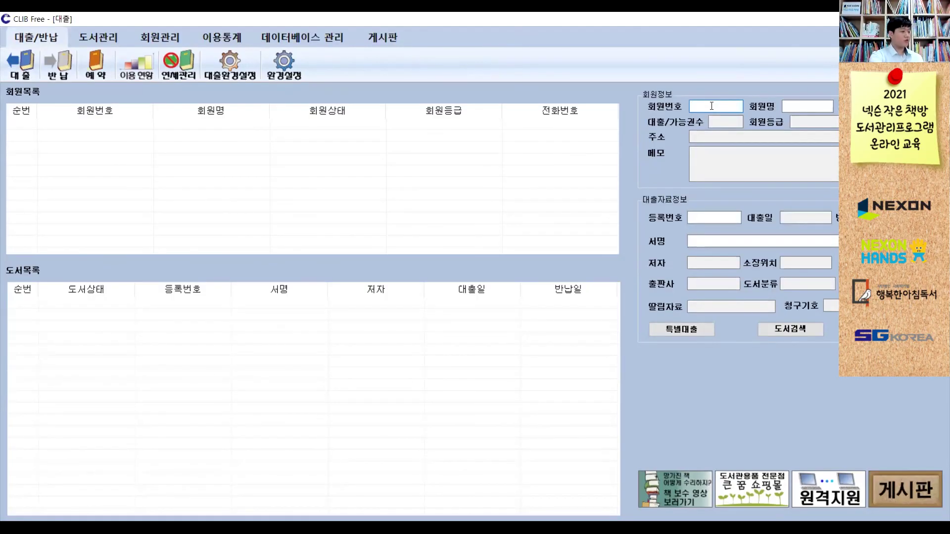
{"action": "type", "text": "1"}
{"action": "key", "text": "Return"}
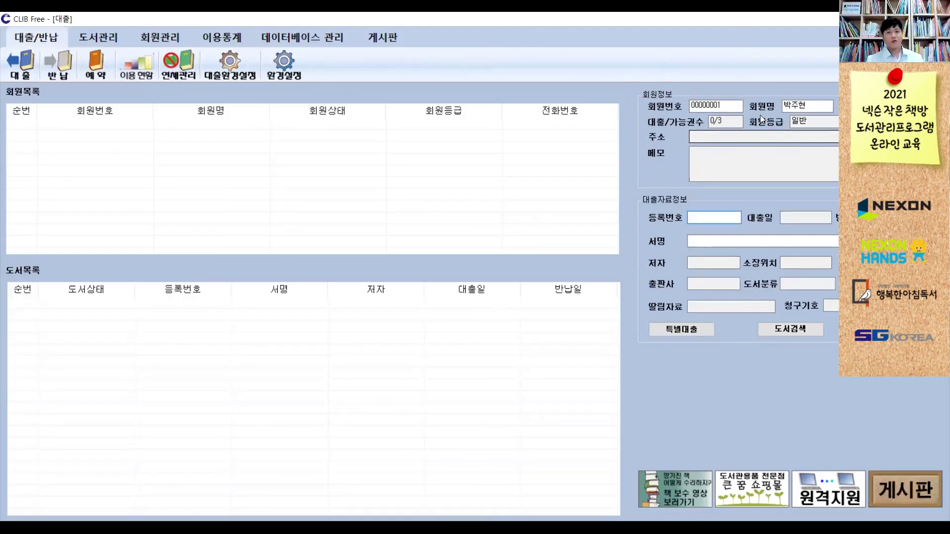
- Reset the loan form and search for the member by name instead
{"action": "left_click", "coordinate": [45, 73]}
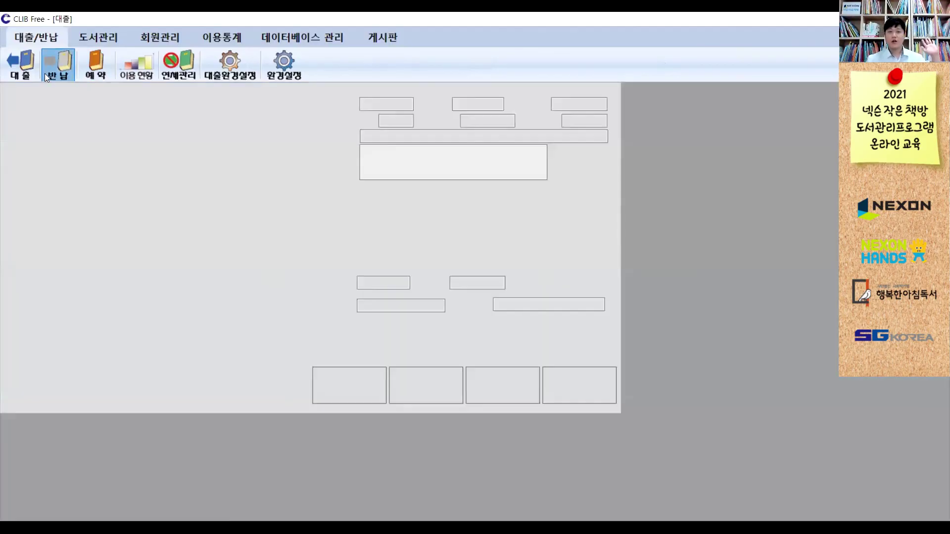
{"action": "left_click", "coordinate": [795, 106]}
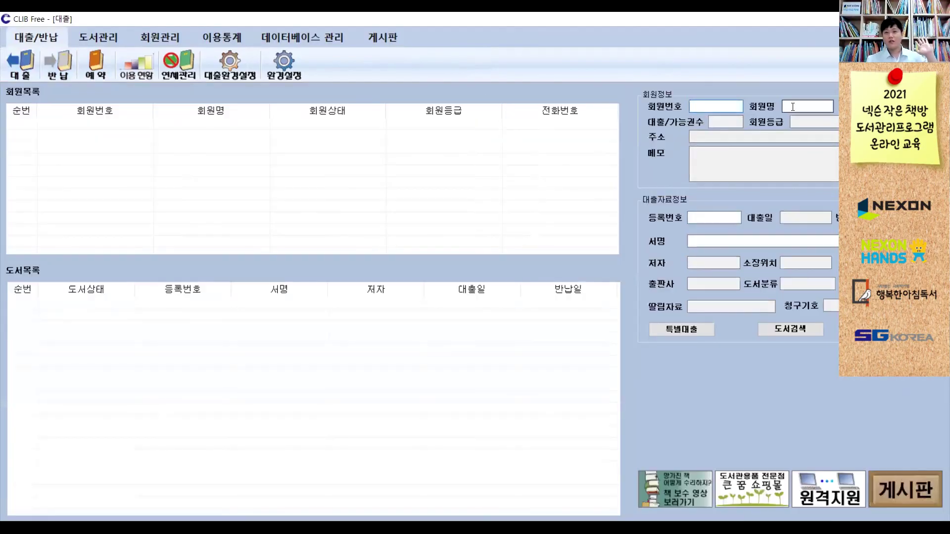
{"action": "type", "text": "박ㅈ"}
{"action": "key", "text": "Return"}
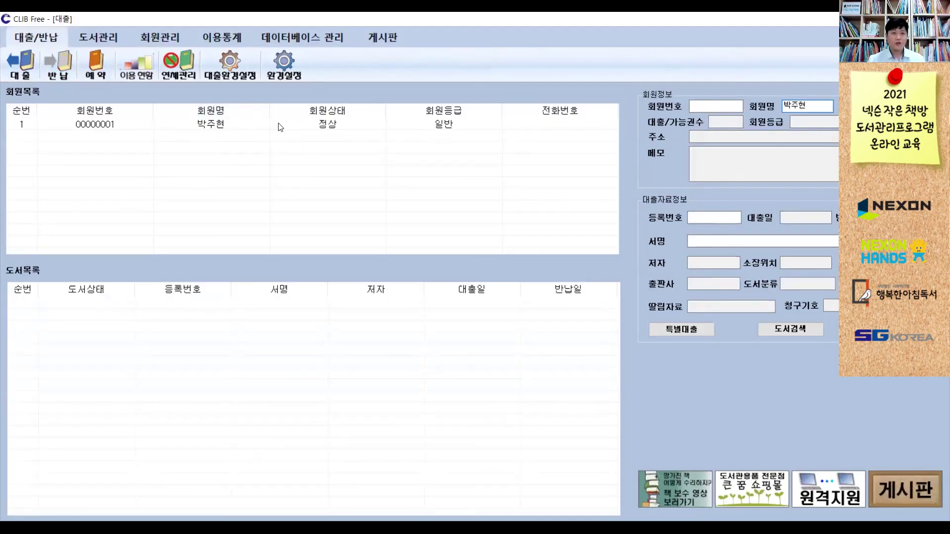
- Lend EM00000001, EM00000002 and EM00000003 to the member, answering the accompanying CD-ROM prompt
{"action": "double_click", "coordinate": [250, 126]}
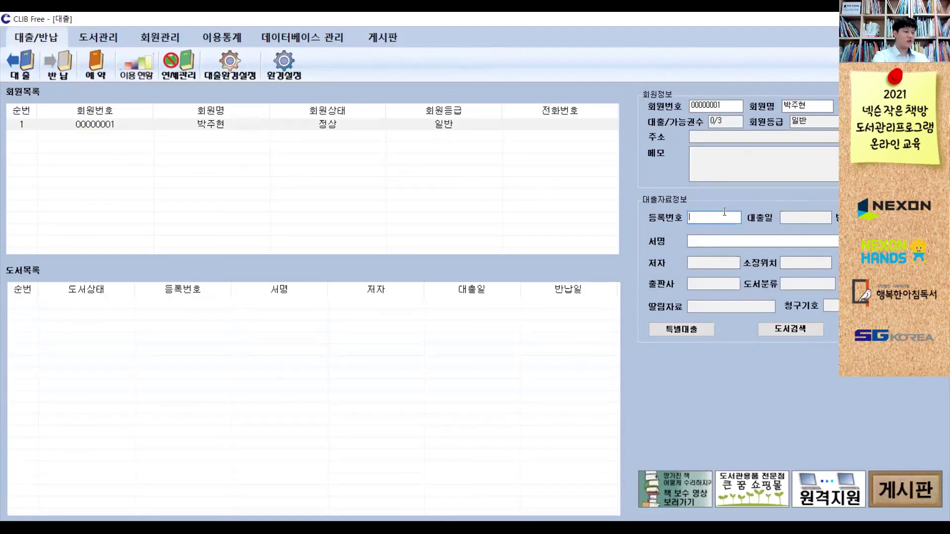
{"action": "type", "text": "EM00000001"}
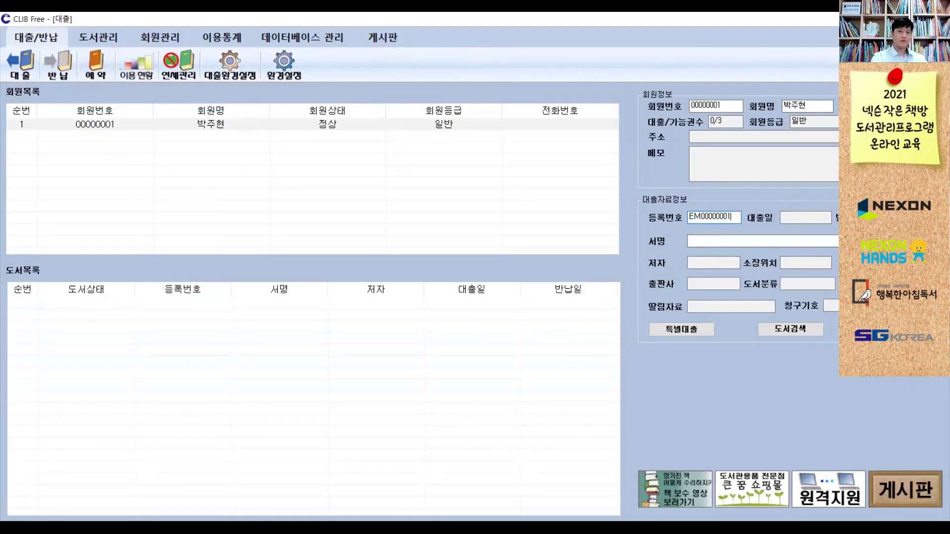
{"action": "key", "text": "Return"}
{"action": "type", "text": "EM00000002"}
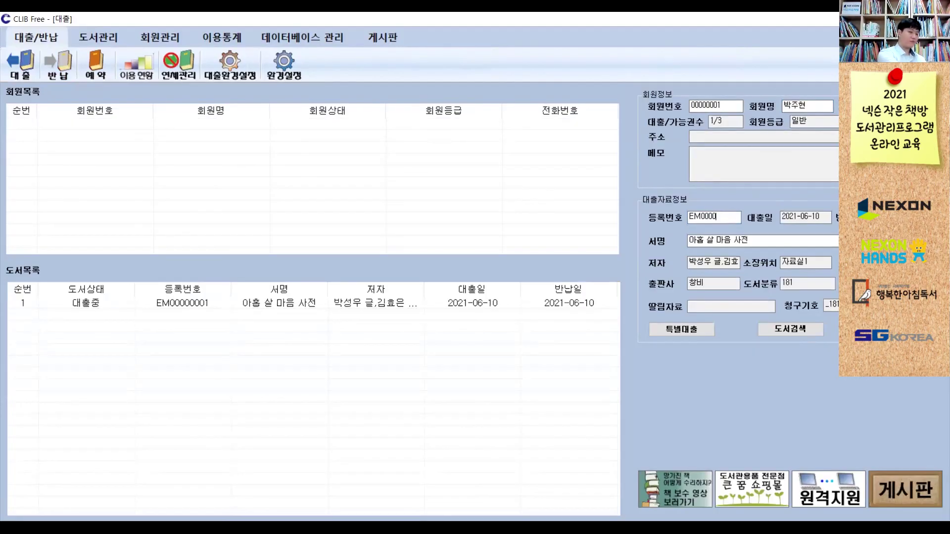
{"action": "key", "text": "Return"}
{"action": "type", "text": "EM00000003"}
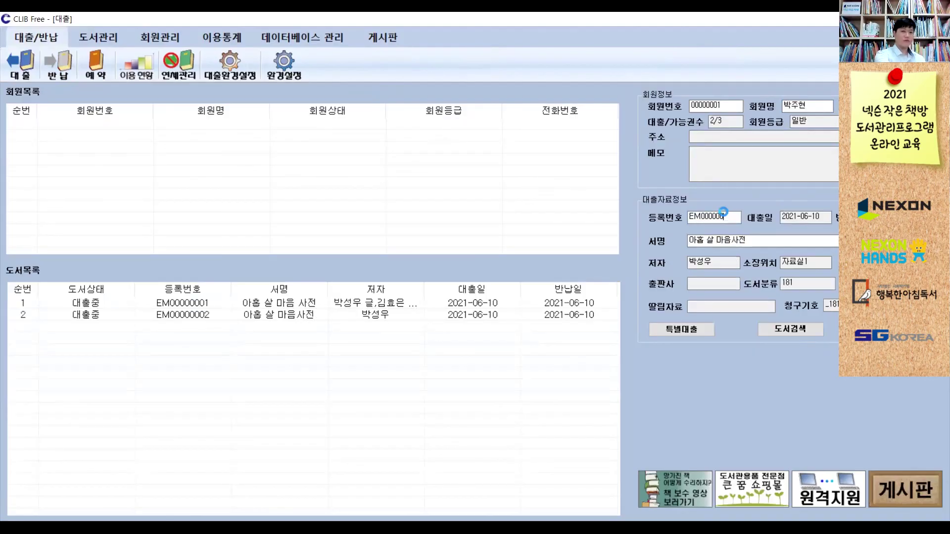
{"action": "key", "text": "Return"}
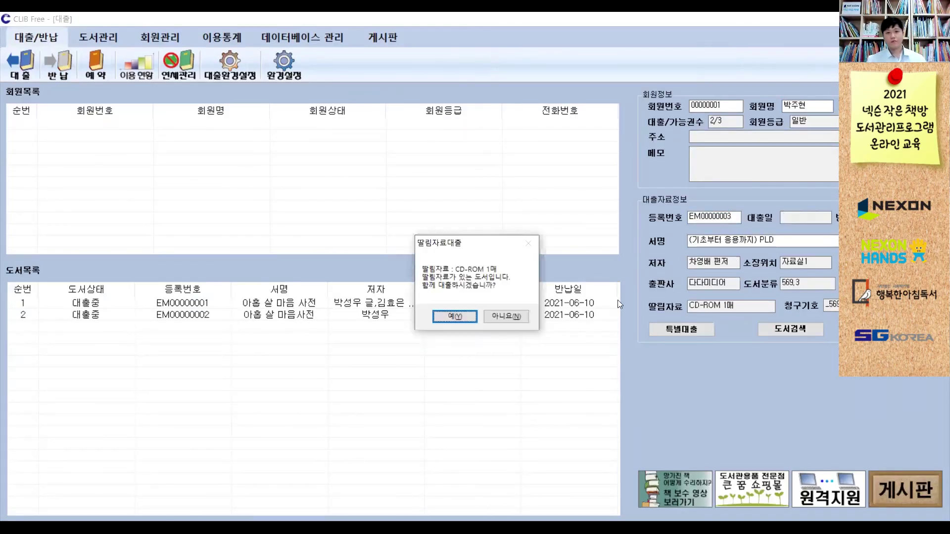
{"action": "left_click", "coordinate": [497, 317]}
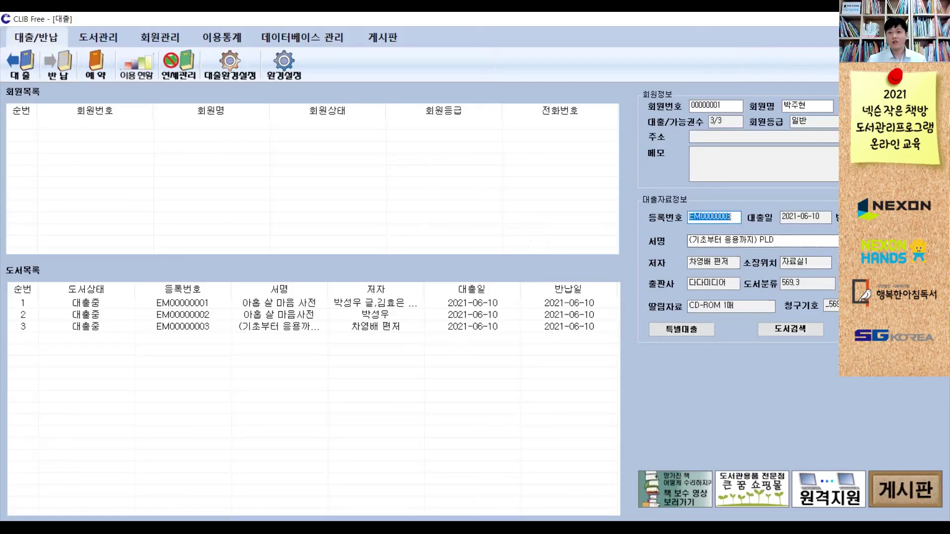
{"action": "left_click", "coordinate": [733, 218]}
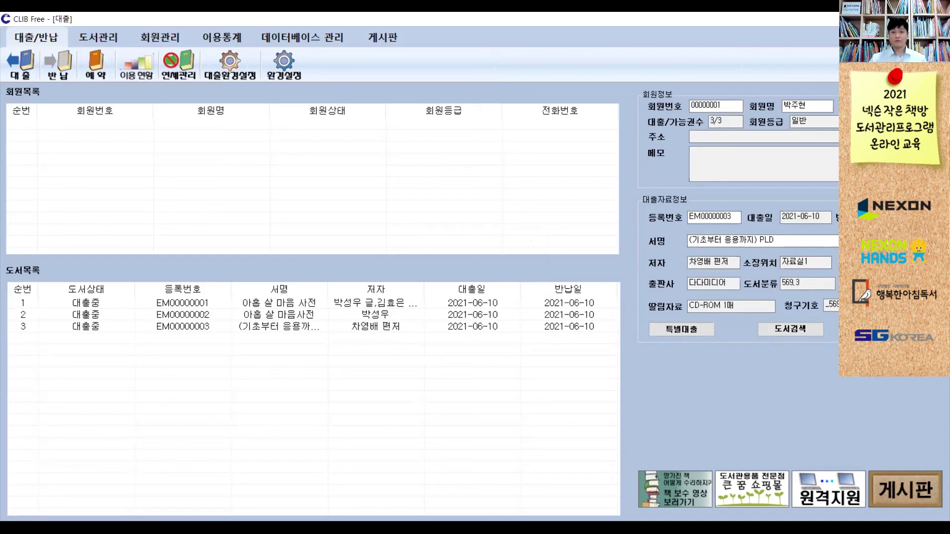
- Return books EM00000001 and EM00000002 on the 반납 screen, then flip to 대출 and back
{"action": "left_click", "coordinate": [62, 69]}
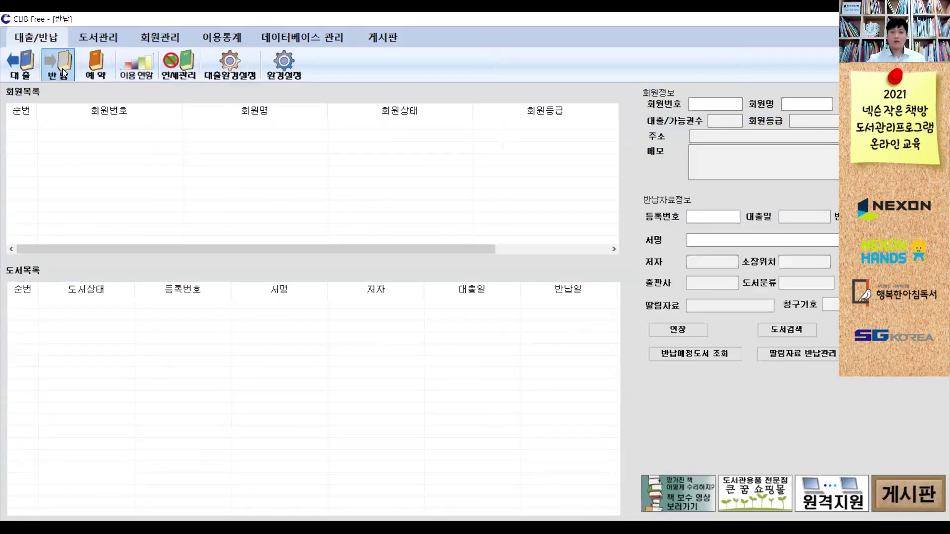
{"action": "left_click", "coordinate": [695, 100]}
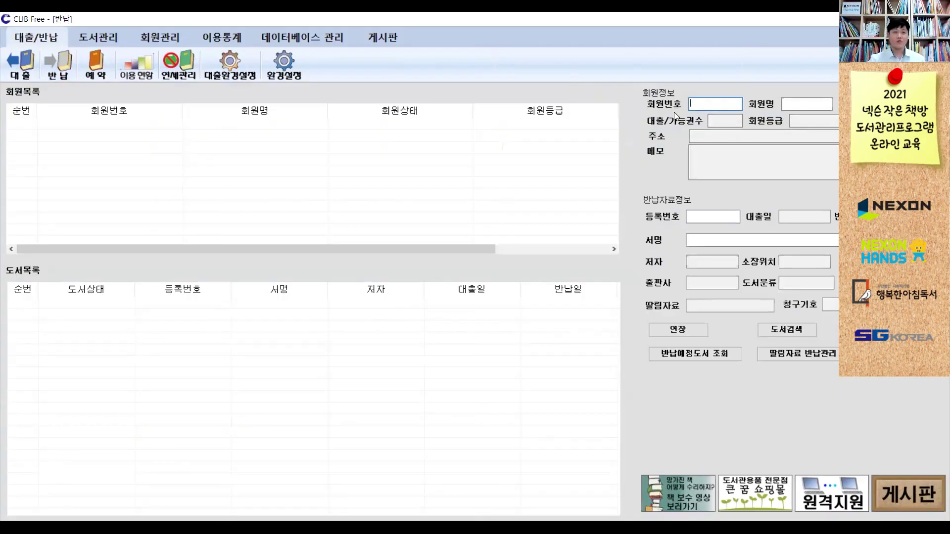
{"action": "left_click", "coordinate": [715, 216]}
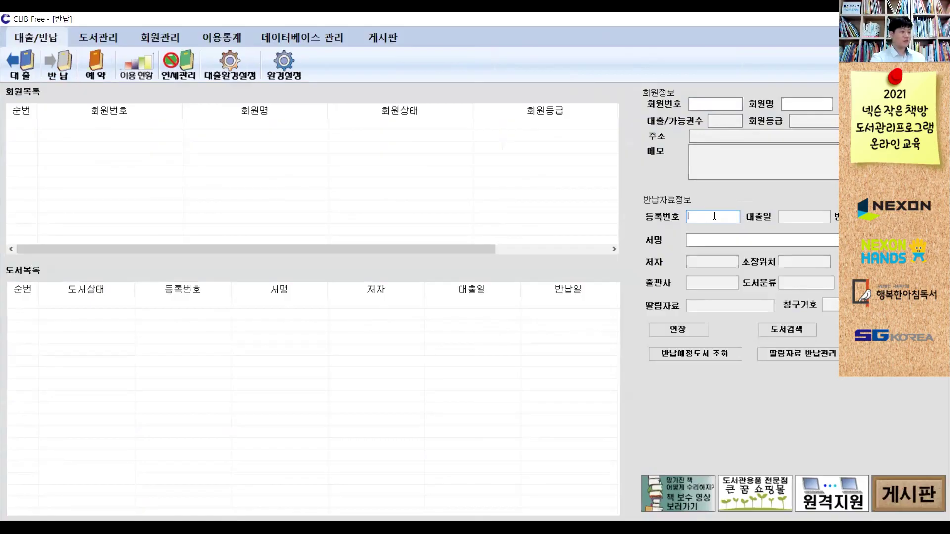
{"action": "type", "text": "EM0000000001"}
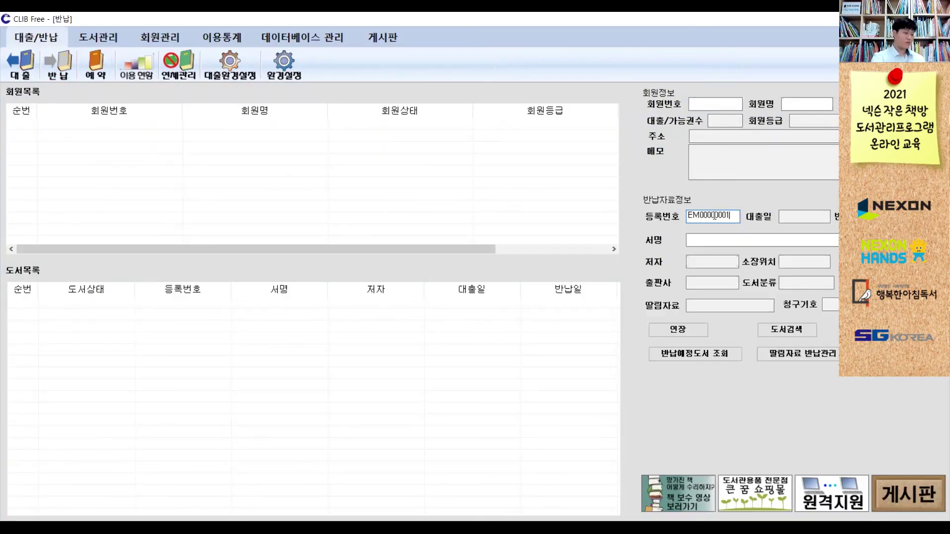
{"action": "key", "text": "Return"}
{"action": "type", "text": "EM000000"}
{"action": "type", "text": "00002"}
{"action": "key", "text": "Return"}
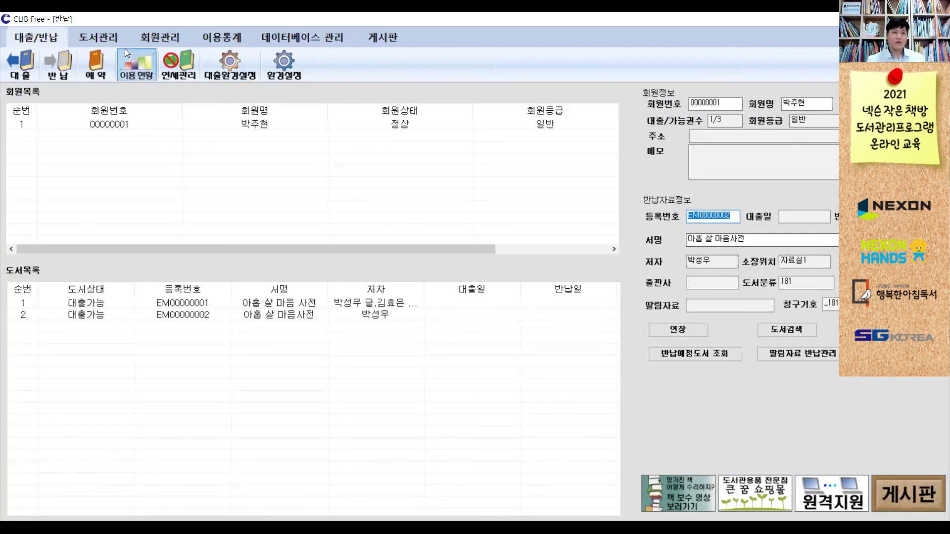
{"action": "left_click", "coordinate": [19, 63]}
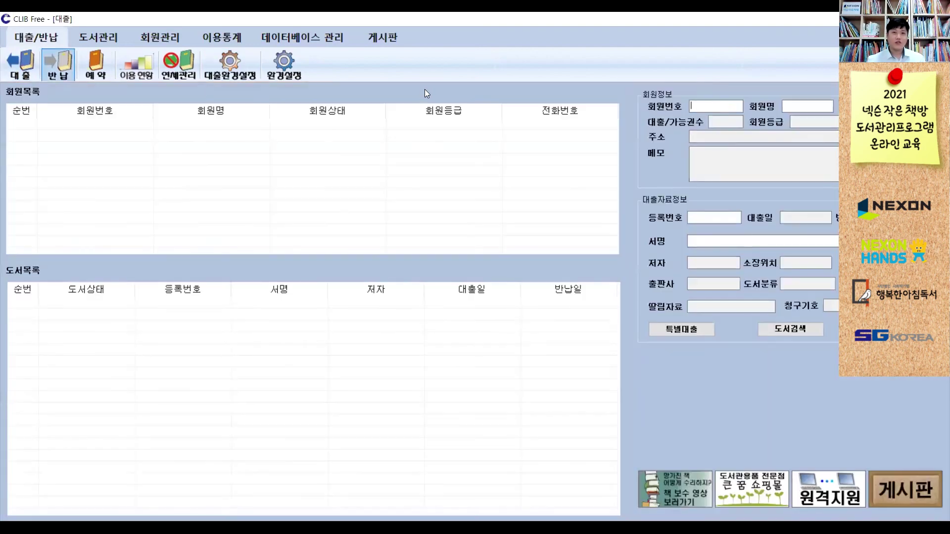
{"action": "left_click", "coordinate": [57, 71]}
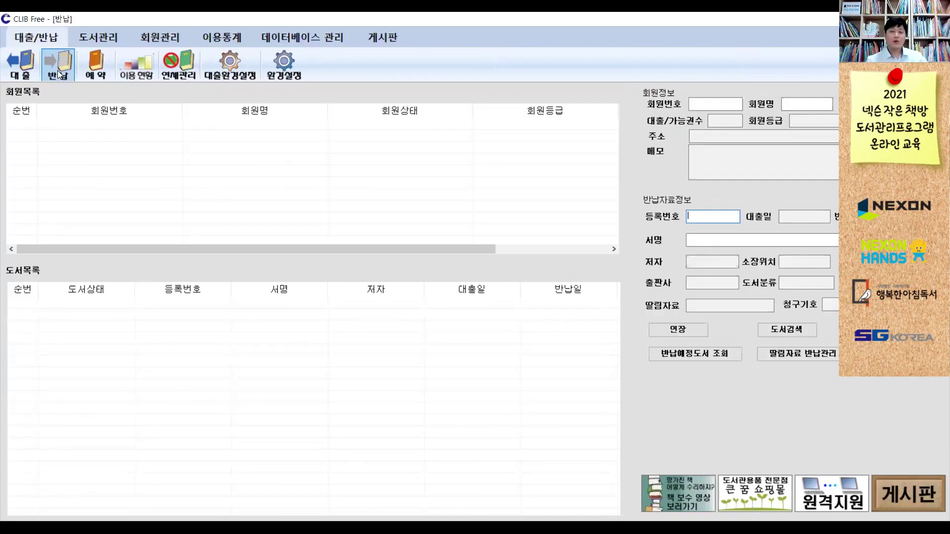
{"action": "left_click", "coordinate": [654, 355]}
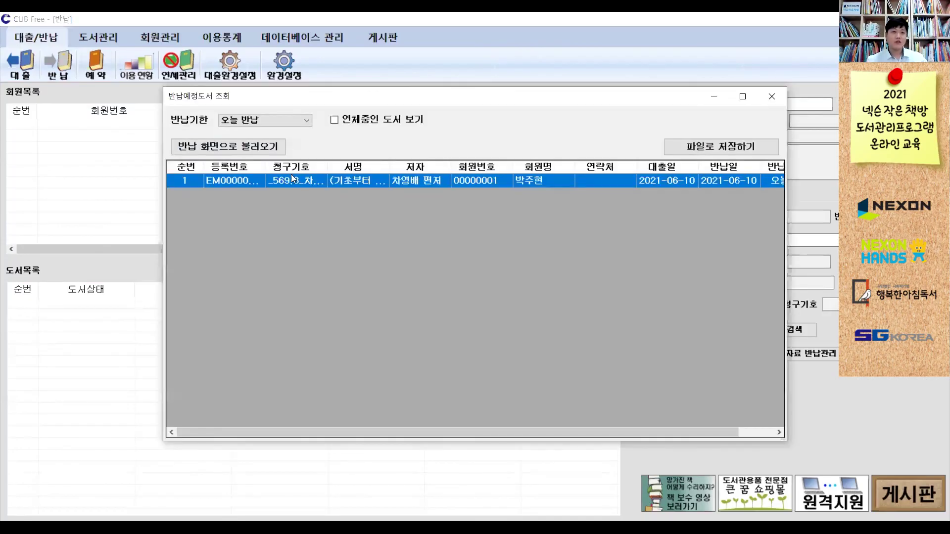
{"action": "left_click", "coordinate": [264, 123]}
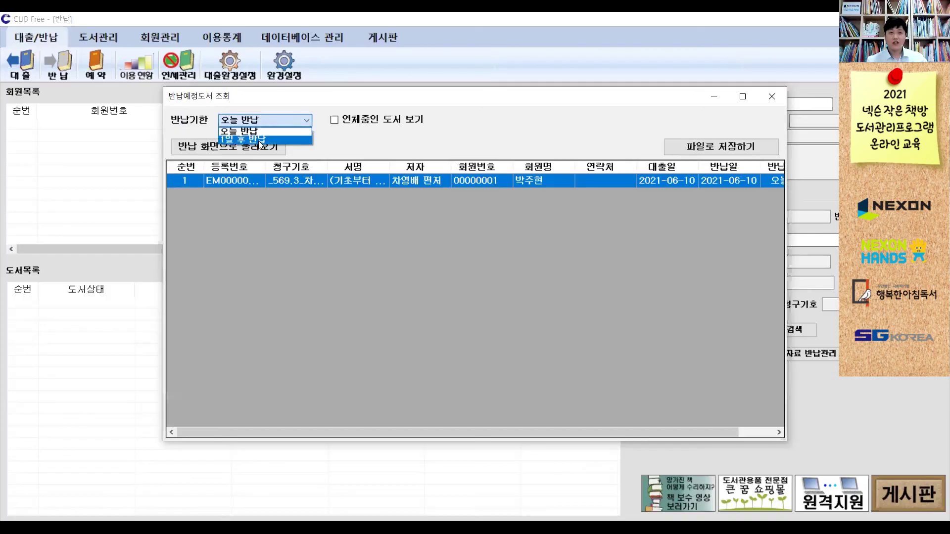
{"action": "left_click", "coordinate": [260, 141]}
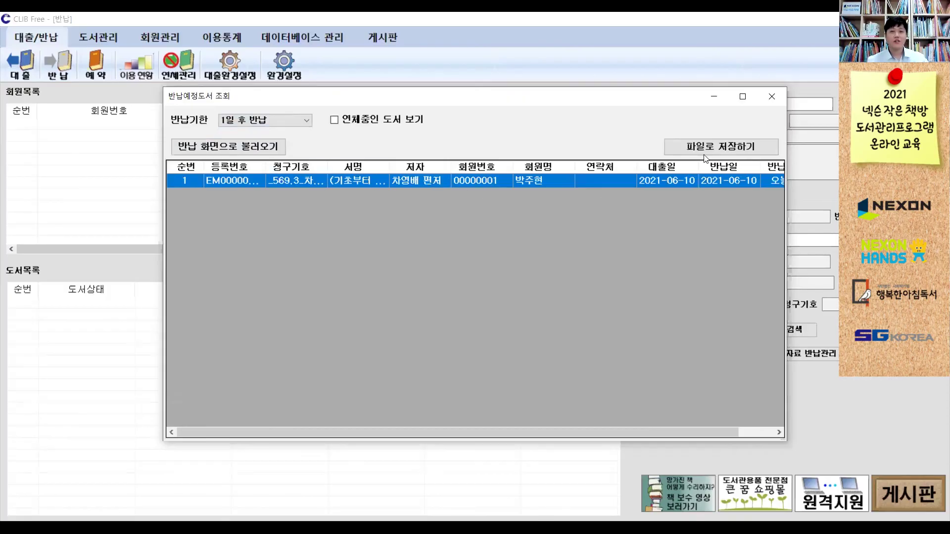
{"action": "left_click", "coordinate": [759, 106]}
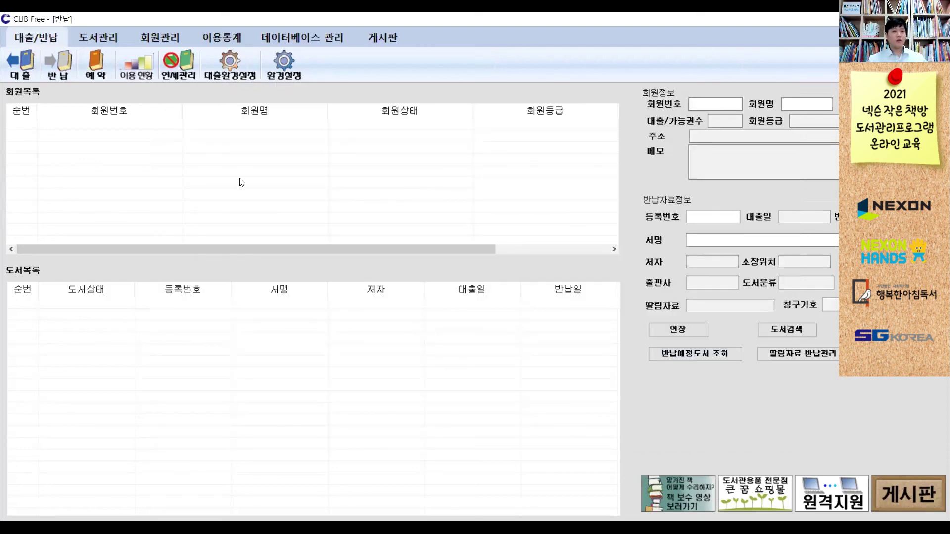
- Try 연장 without a registration number and dismiss the missing-number warning
{"action": "left_click", "coordinate": [29, 78]}
{"action": "left_click", "coordinate": [56, 79]}
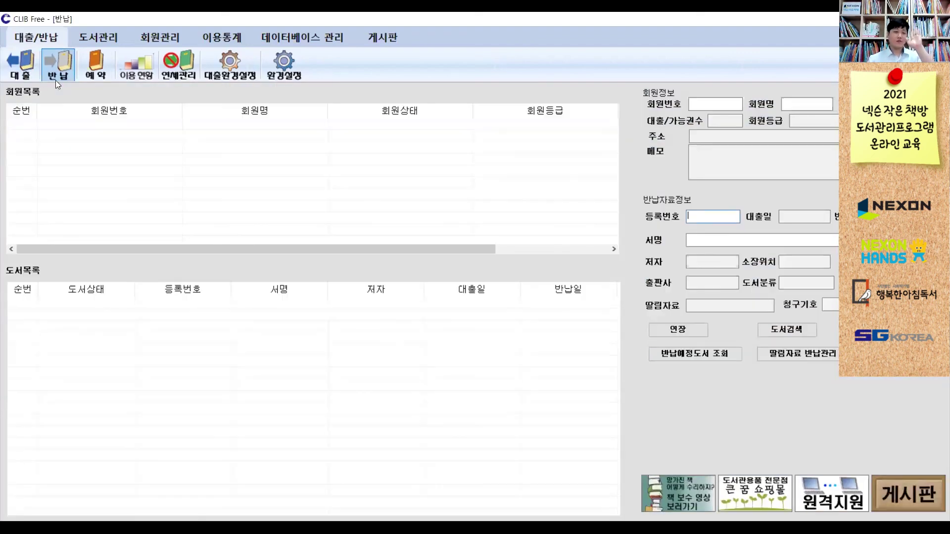
{"action": "left_click", "coordinate": [694, 330]}
{"action": "left_click", "coordinate": [505, 309]}
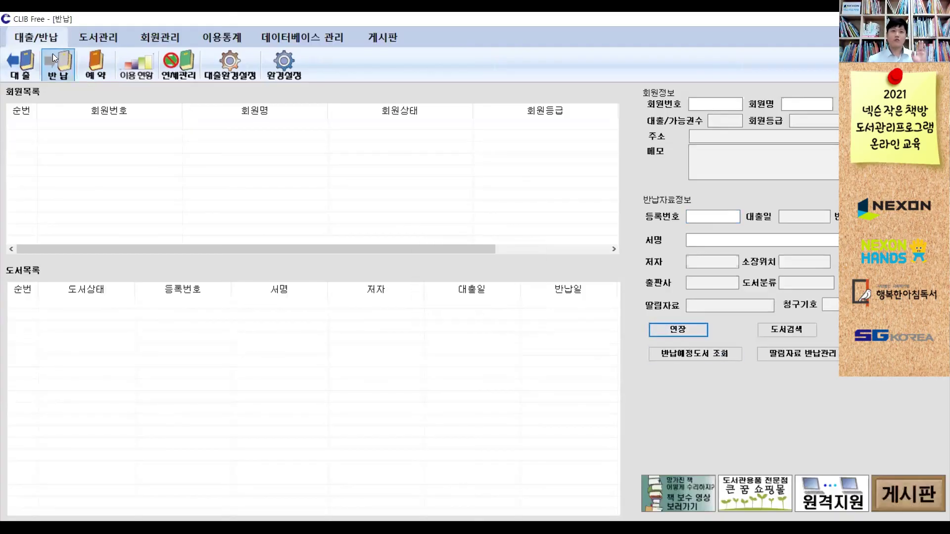
- Open the 특별대출 special loan date settings from the loan screen and cancel it
{"action": "left_click", "coordinate": [87, 68]}
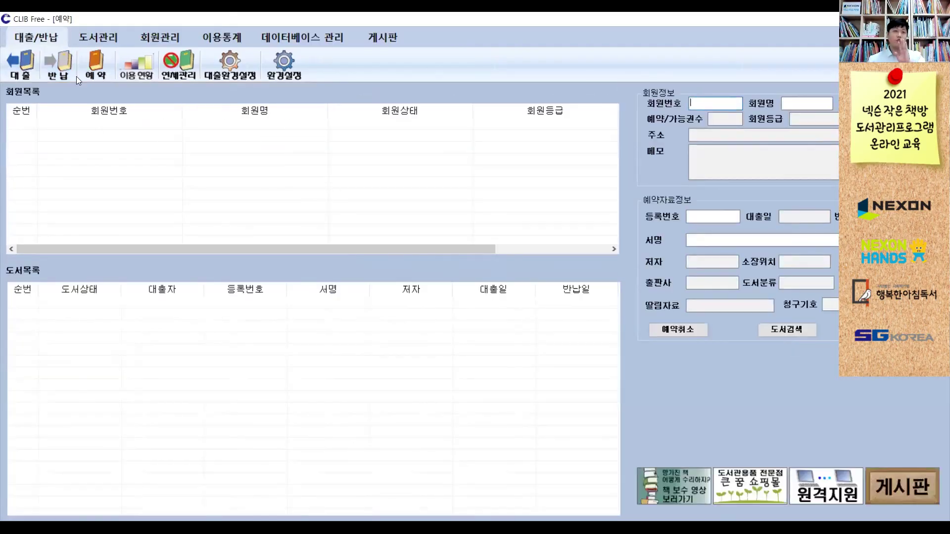
{"action": "left_click", "coordinate": [35, 72]}
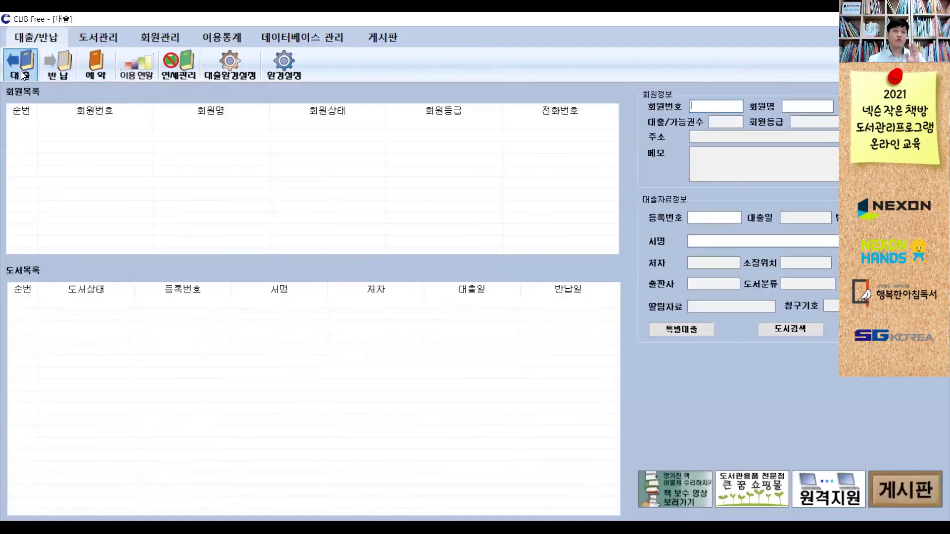
{"action": "left_click", "coordinate": [660, 330]}
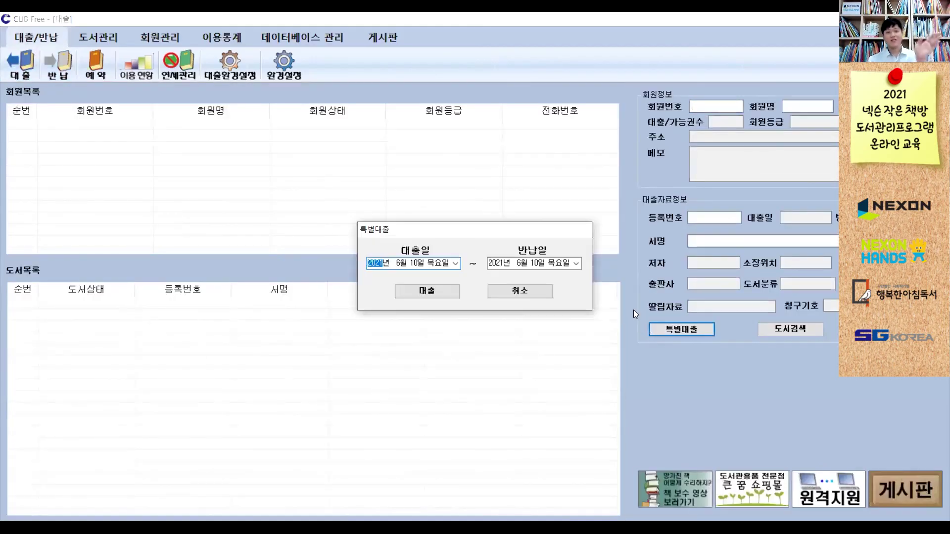
{"action": "left_click", "coordinate": [537, 291]}
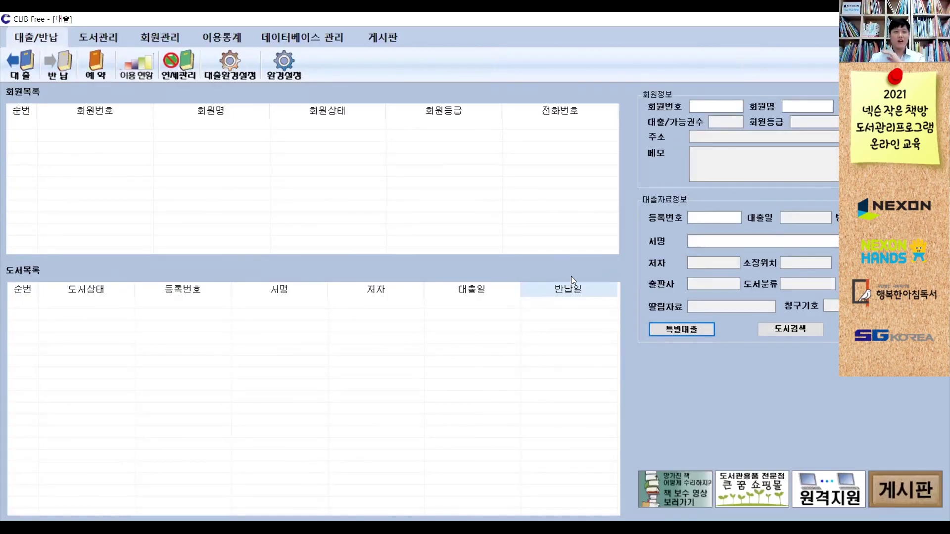
- Visit the 예약 reservation screen, then return to the empty loan screen
{"action": "left_click", "coordinate": [102, 78]}
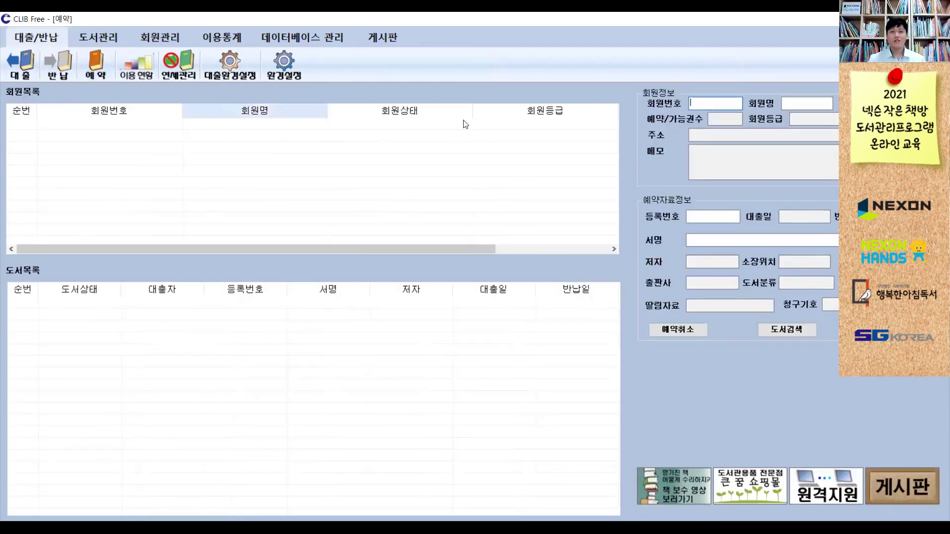
{"action": "left_click", "coordinate": [697, 213]}
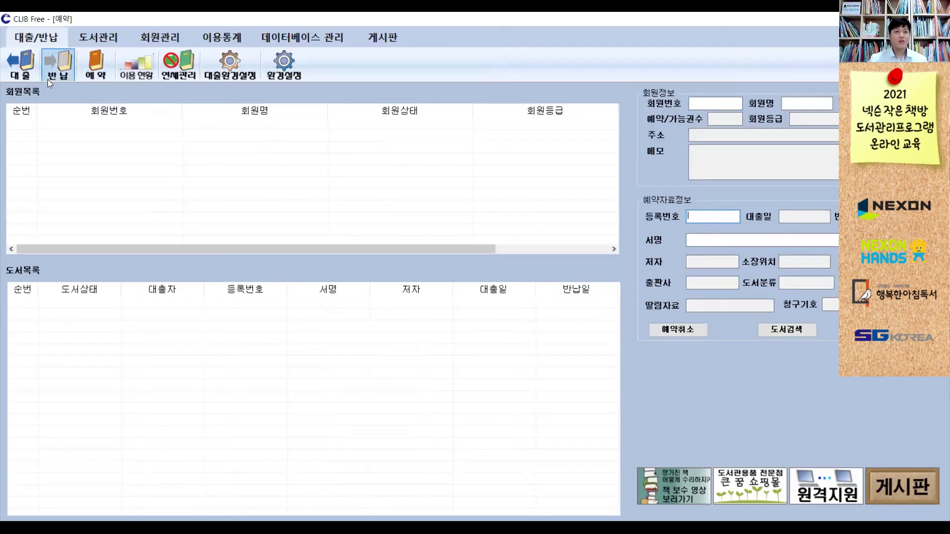
{"action": "left_click", "coordinate": [25, 76]}
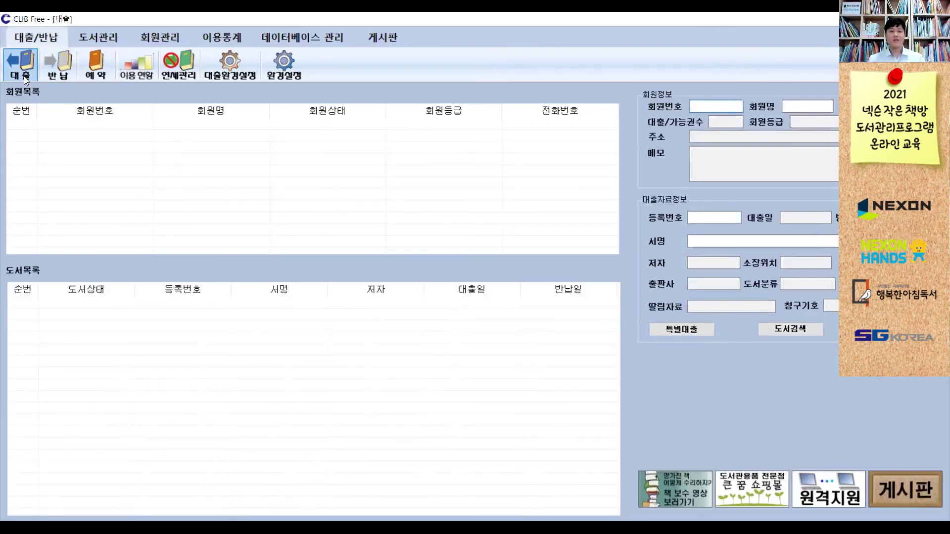